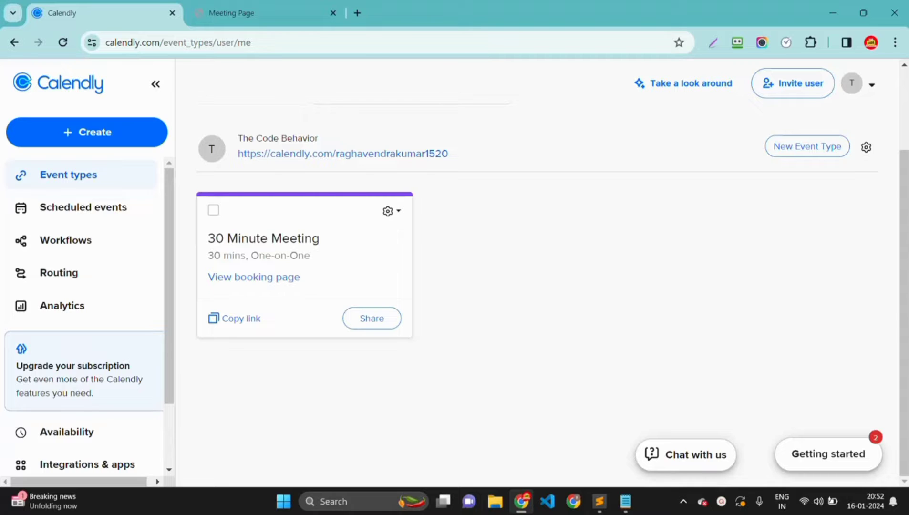
- Switch to the Notepad notes that list Calendly's four features
key("alt+Tab")
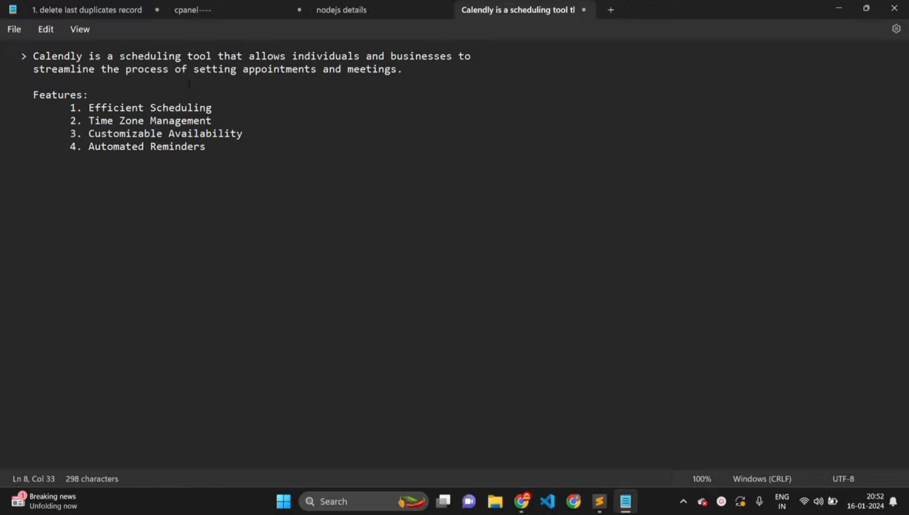
- Back in Calendly, start a new event type and pick the One-on-One option
key("alt+Tab")
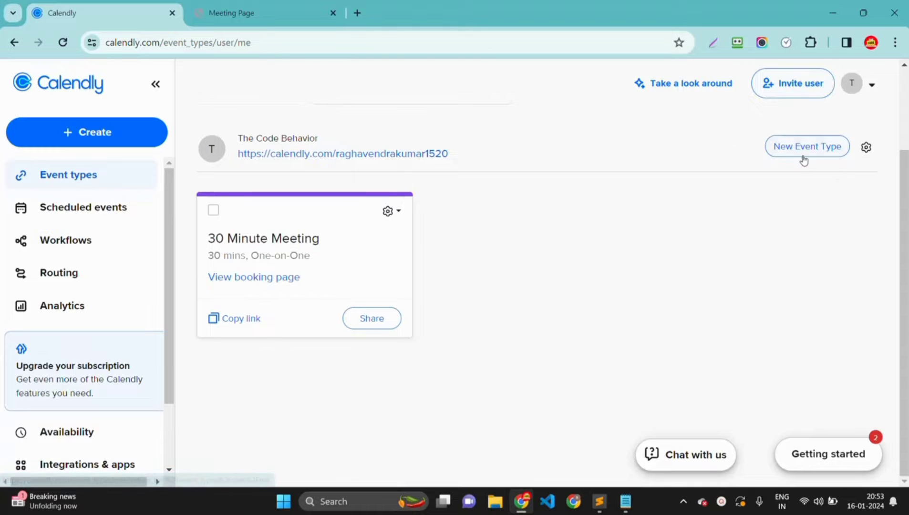
left_click(811, 149)
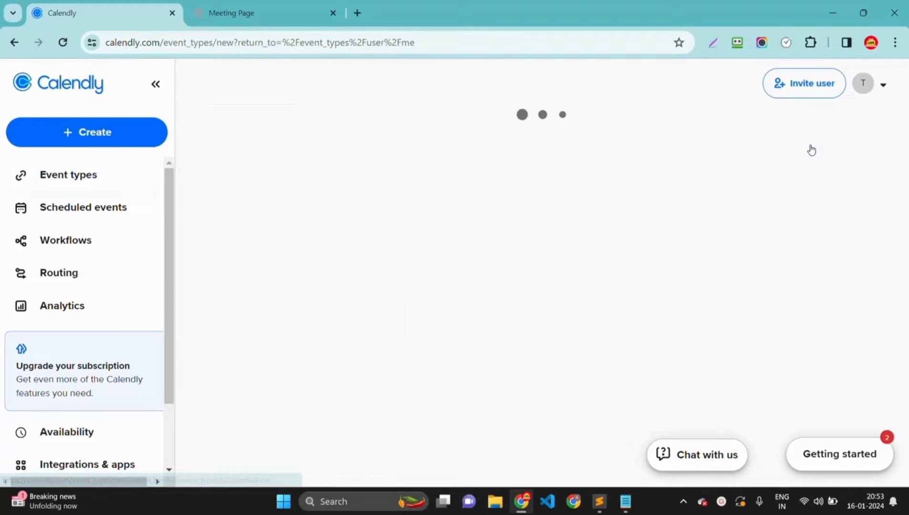
left_click(430, 254)
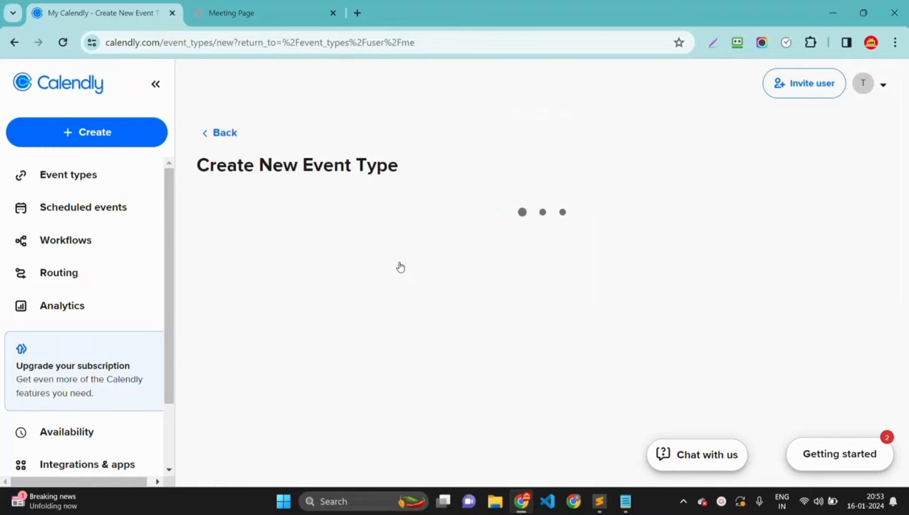
scroll(384, 343, "down", 2)
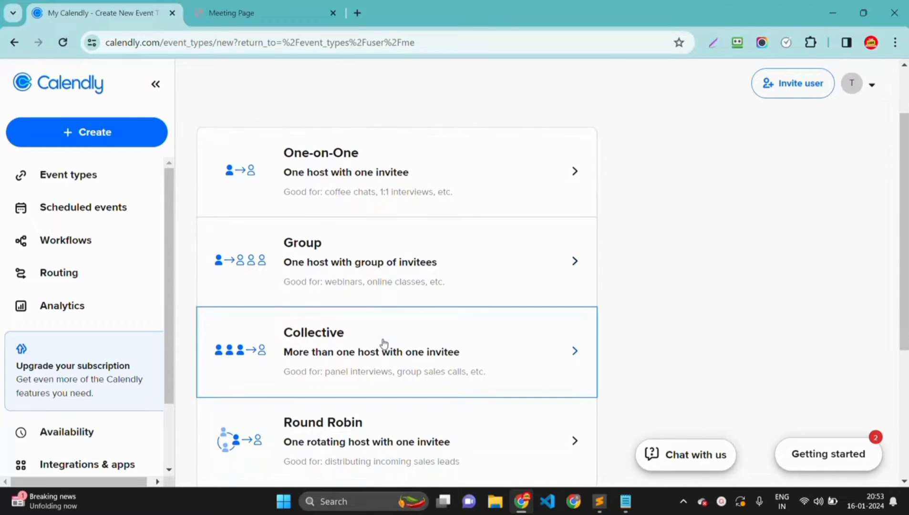
scroll(384, 343, "up", 1)
scroll(381, 345, "down", 2)
scroll(387, 162, "up", 2)
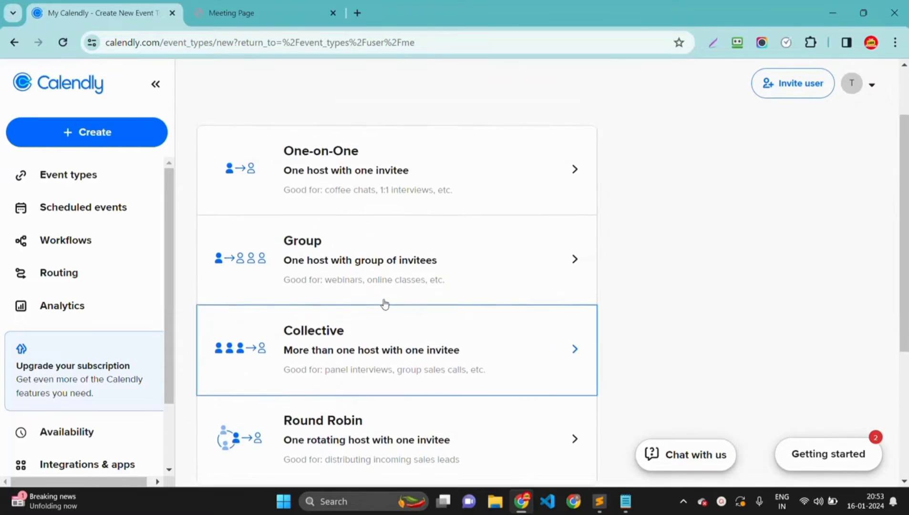
scroll(324, 267, "up", 1)
scroll(320, 268, "down", 1)
scroll(398, 270, "up", 1)
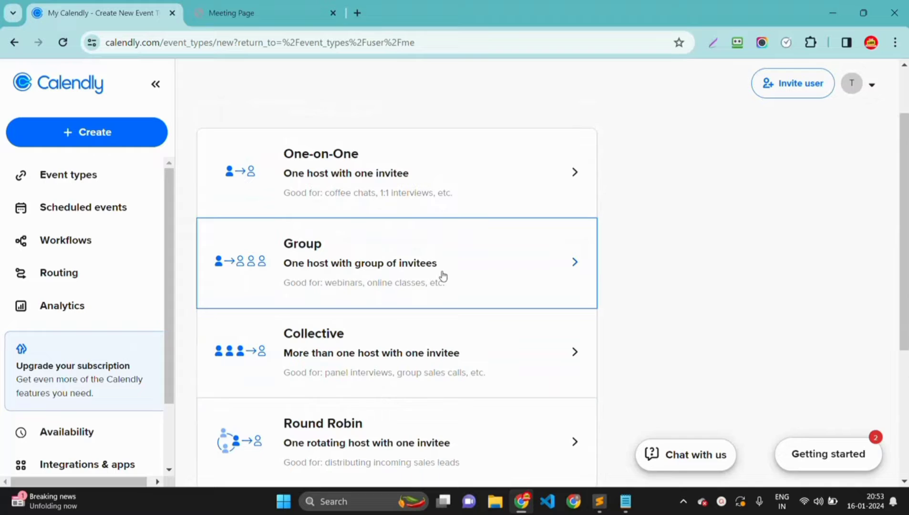
scroll(446, 286, "down", 1)
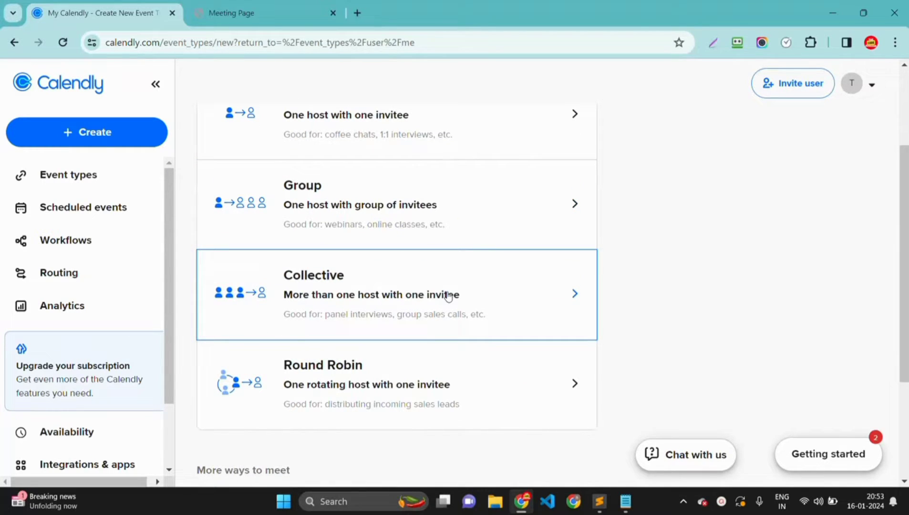
scroll(448, 296, "up", 1)
scroll(447, 296, "up", 1)
scroll(338, 205, "down", 1)
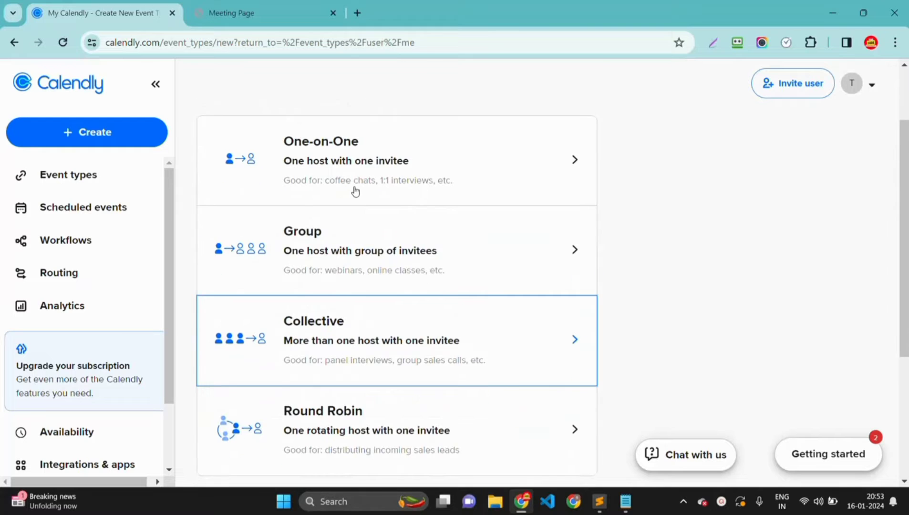
- Choose yourself as host of the One-on-One event and continue to the New Event Type form
scroll(356, 191, "up", 1)
left_click(355, 191)
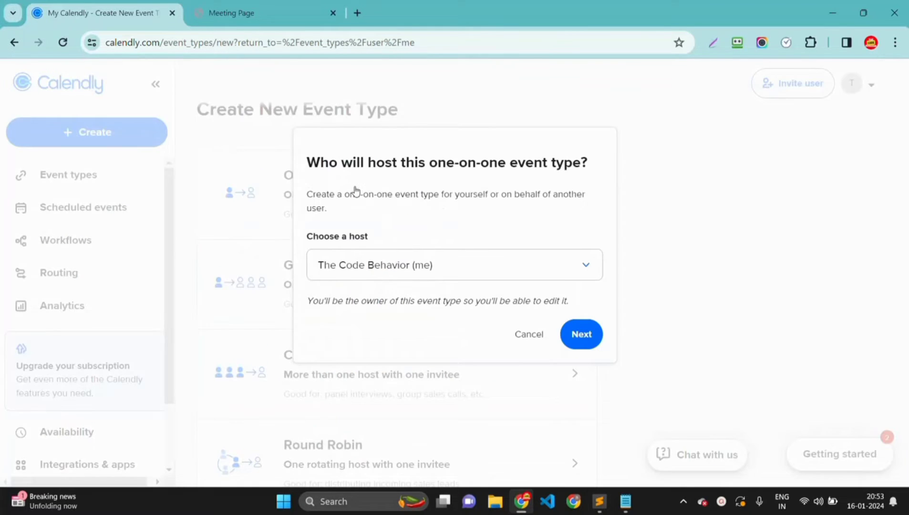
key("Escape")
left_click(419, 272)
left_click(419, 271)
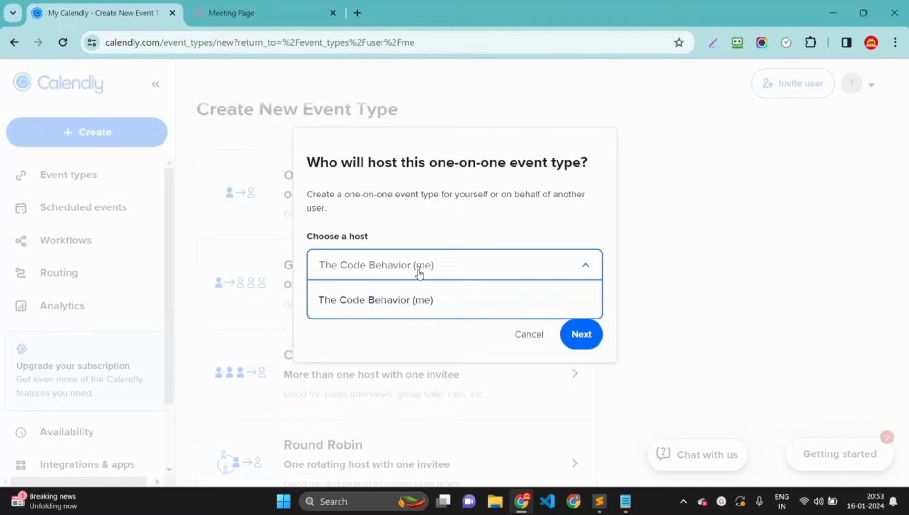
left_click(400, 308)
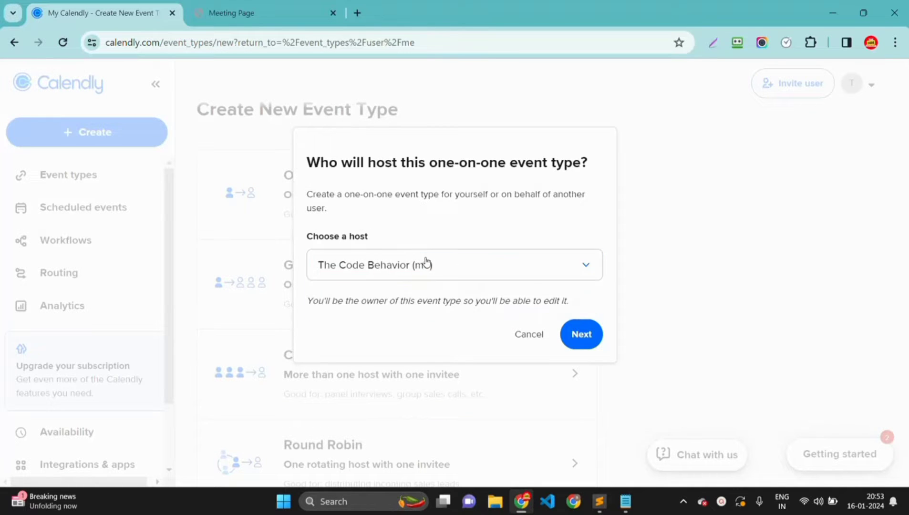
left_click(414, 268)
left_click(467, 300)
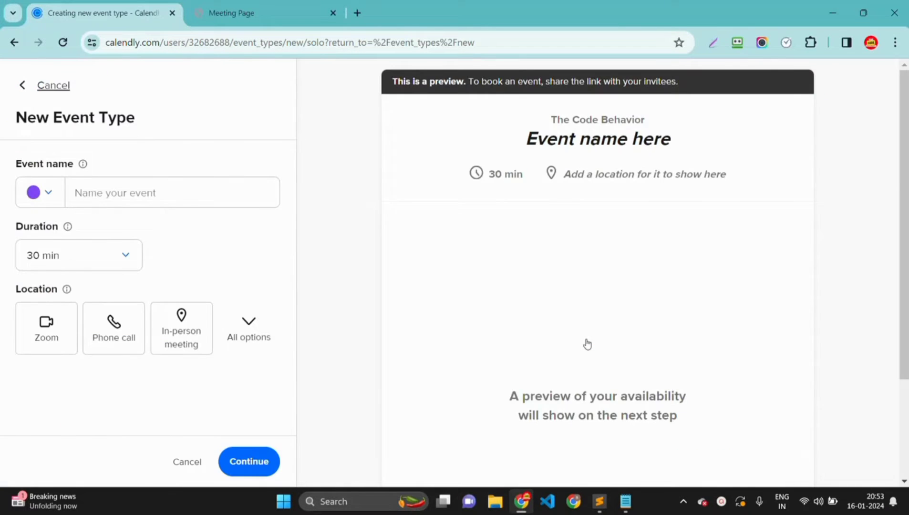
- Enter 'Project Discussion' as the event name and select Zoom as the location
left_click(172, 196)
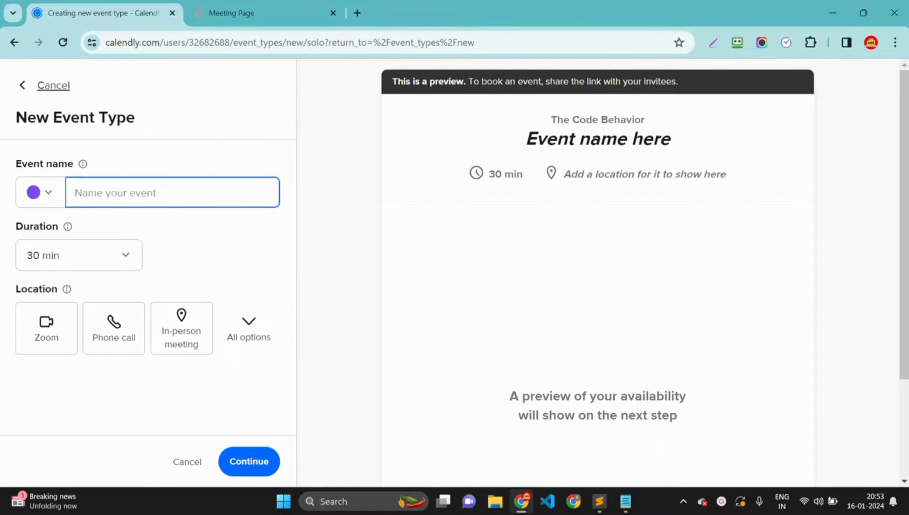
type("project Discussion")
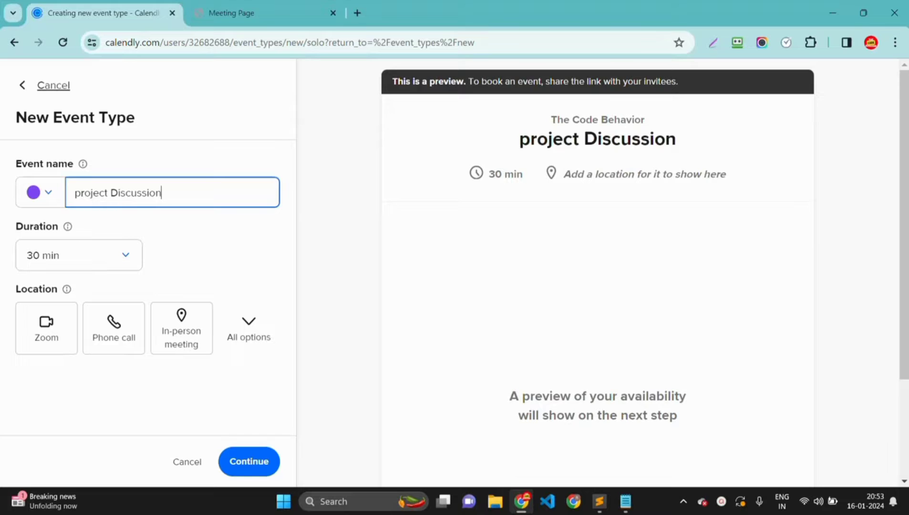
left_click(79, 192)
key("BackSpace")
type("P")
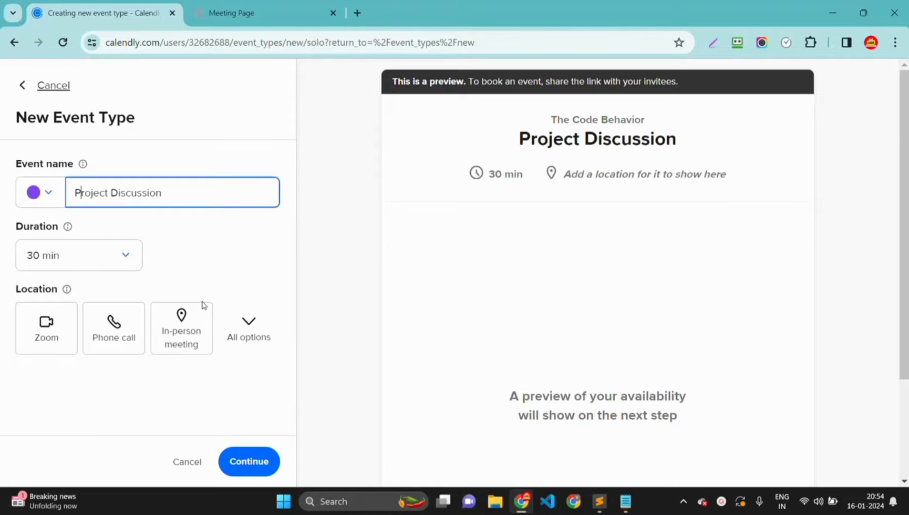
left_click(52, 333)
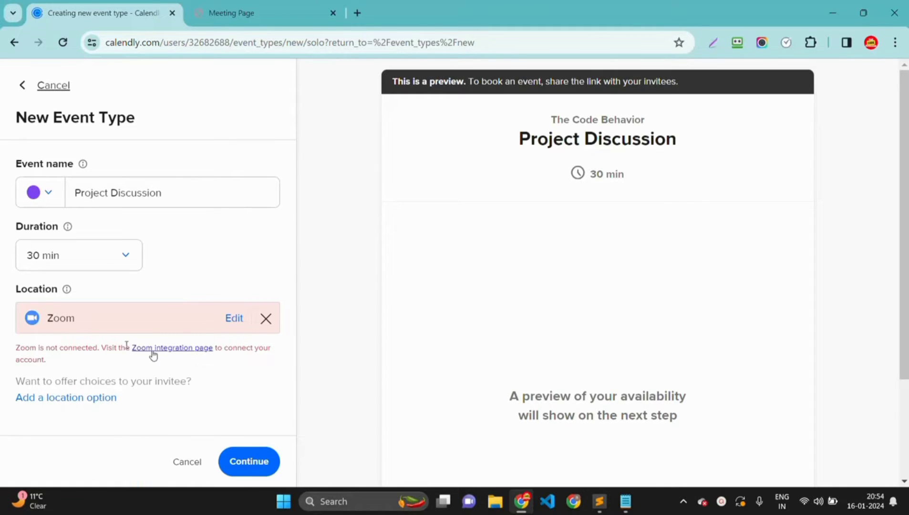
- Remove and re-add the Zoom location, then continue to create the Project Discussion event type
left_click(265, 319)
left_click(129, 335)
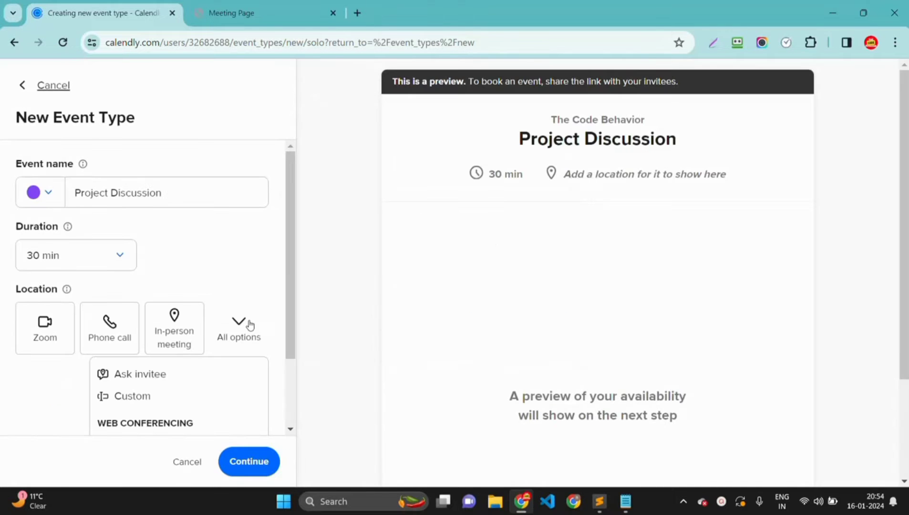
left_click(249, 325)
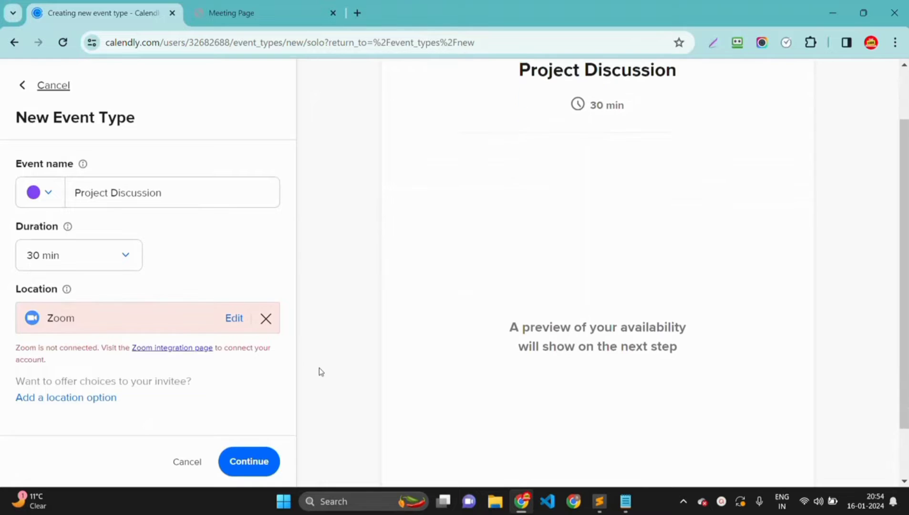
scroll(457, 204, "up", 2)
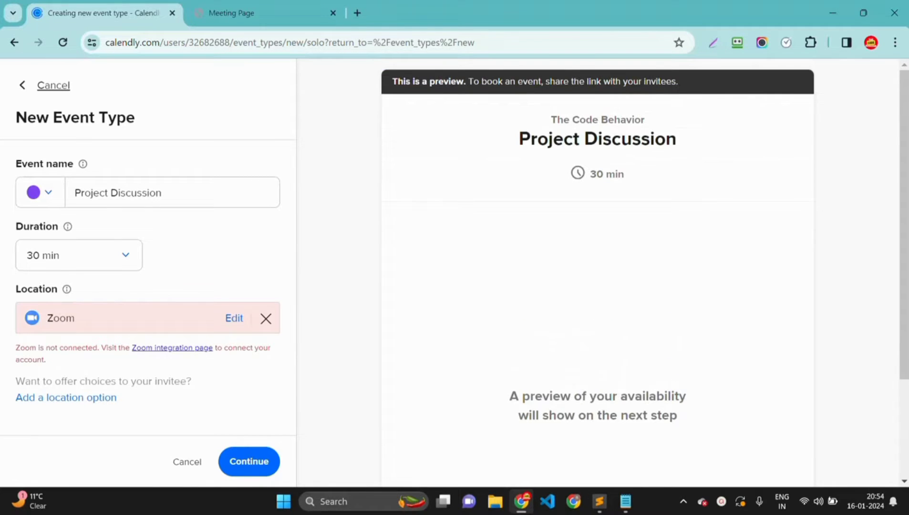
left_click(250, 464)
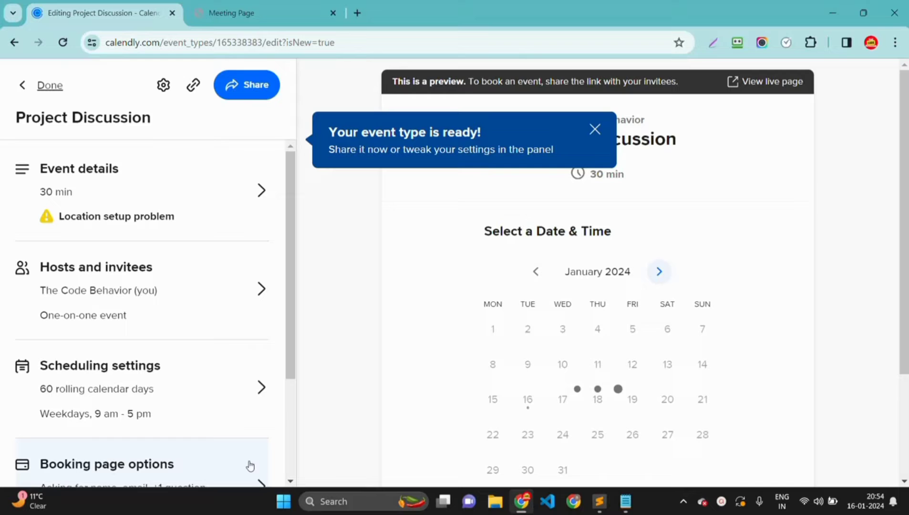
- Dismiss the event-ready notice and return to Event types to see the 30-min Project Discussion card
left_click(596, 131)
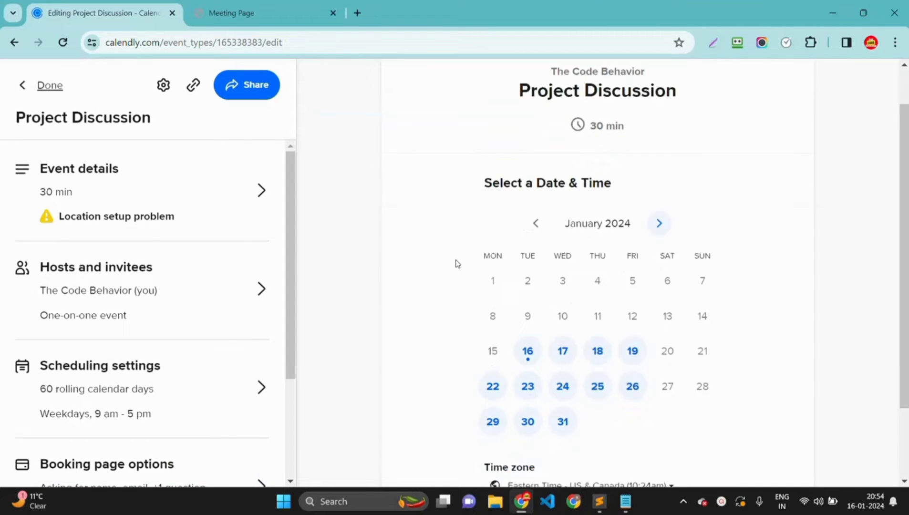
scroll(455, 262, "down", 3)
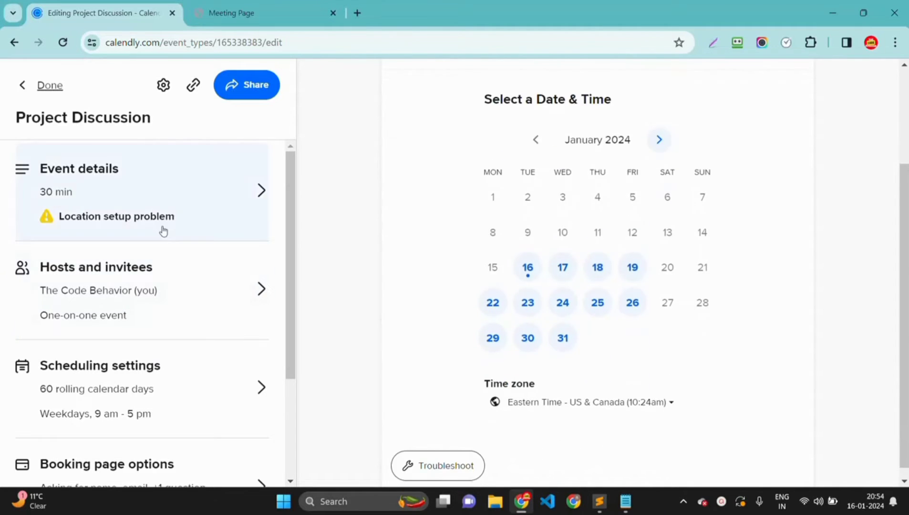
scroll(161, 240, "down", 1)
scroll(153, 283, "down", 2)
scroll(149, 293, "up", 1)
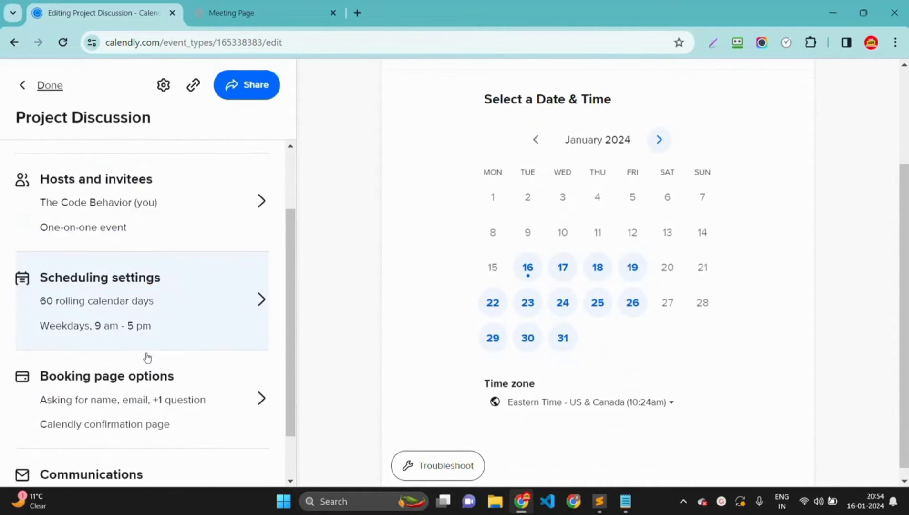
scroll(146, 357, "down", 2)
scroll(144, 367, "up", 4)
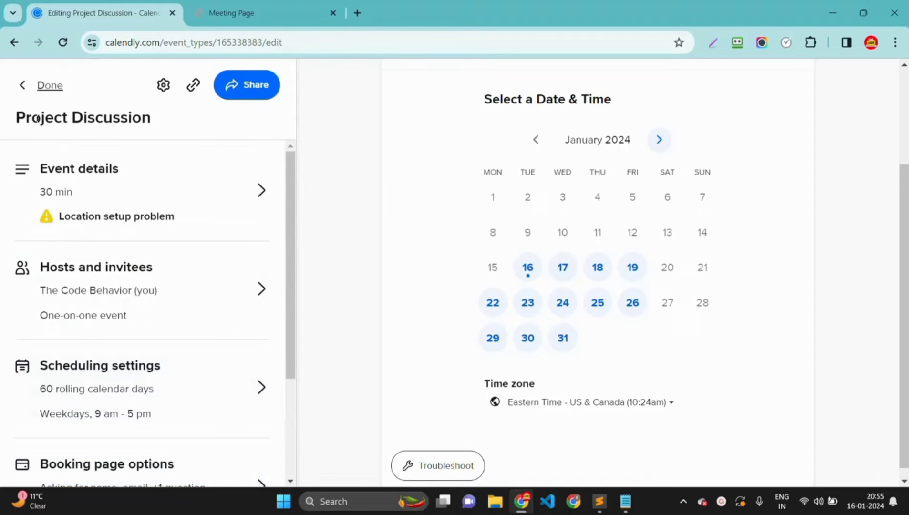
left_click(50, 85)
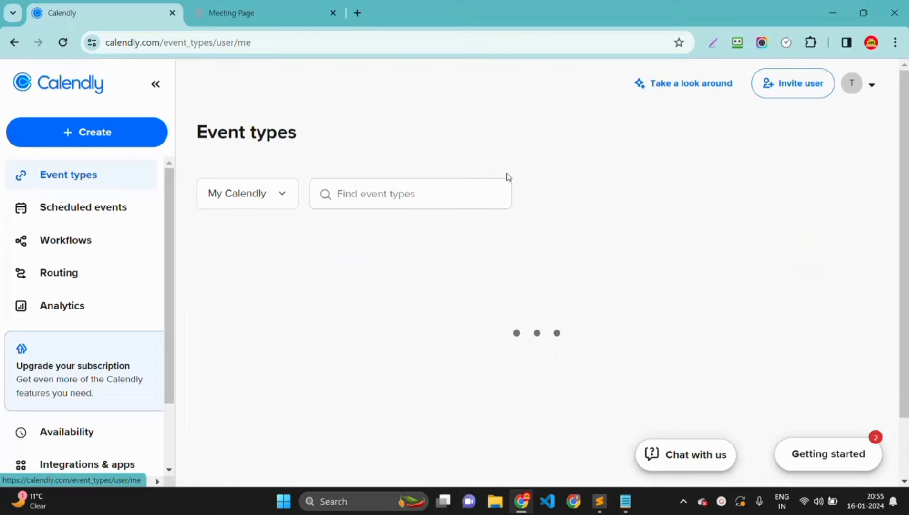
scroll(326, 266, "down", 2)
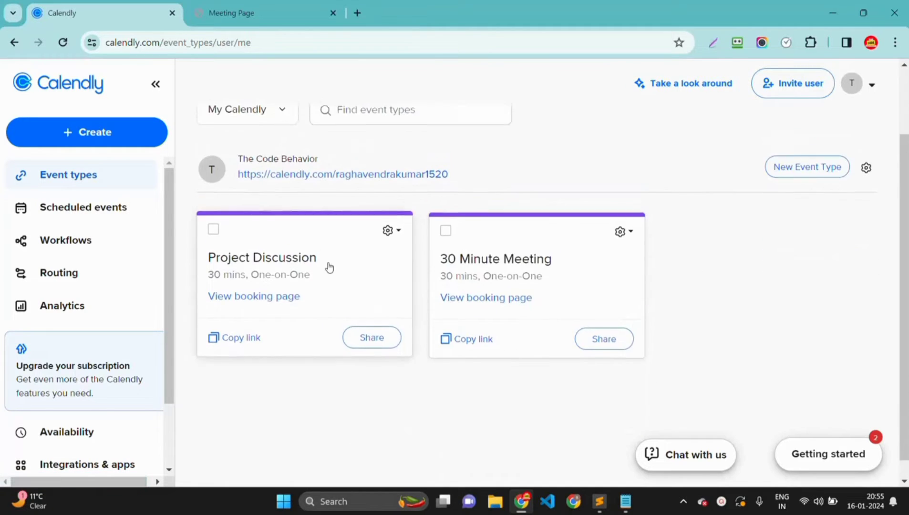
scroll(413, 222, "up", 1)
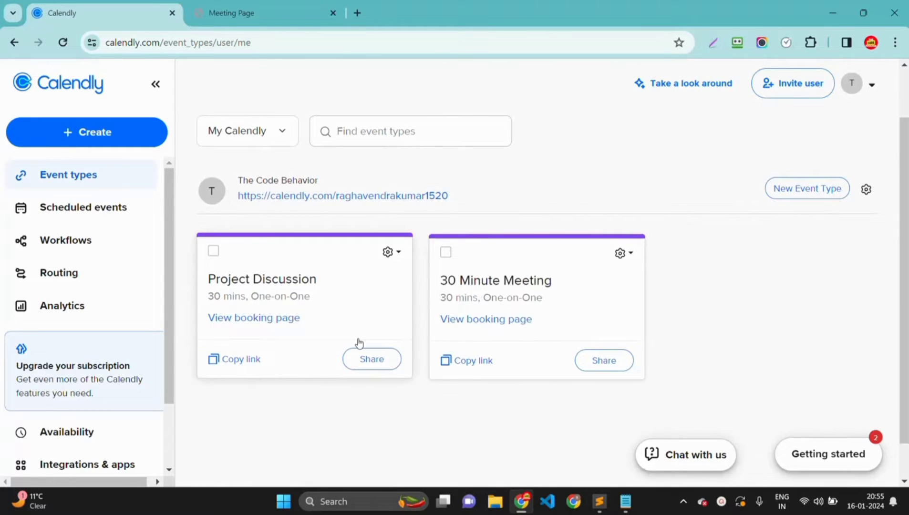
left_click(235, 362)
left_click(357, 13)
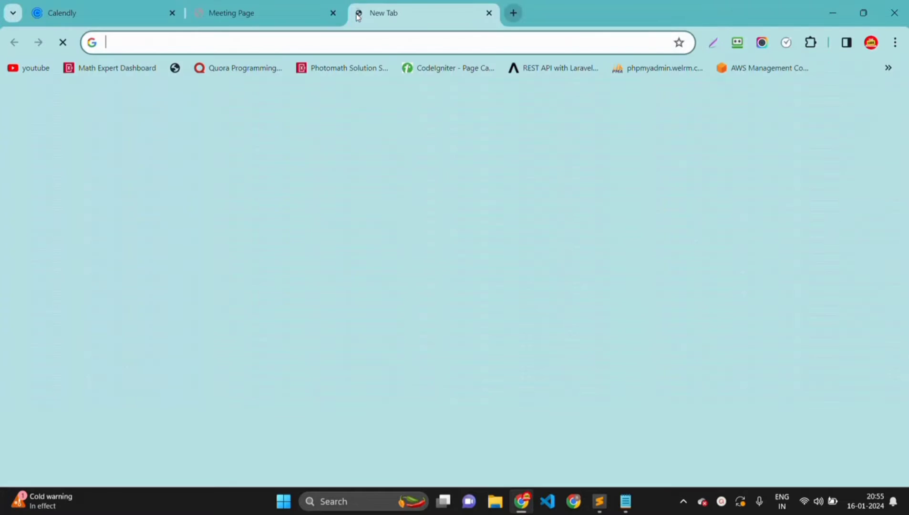
type("https://calendly.com/raghavendrakumar1520/project-discussion")
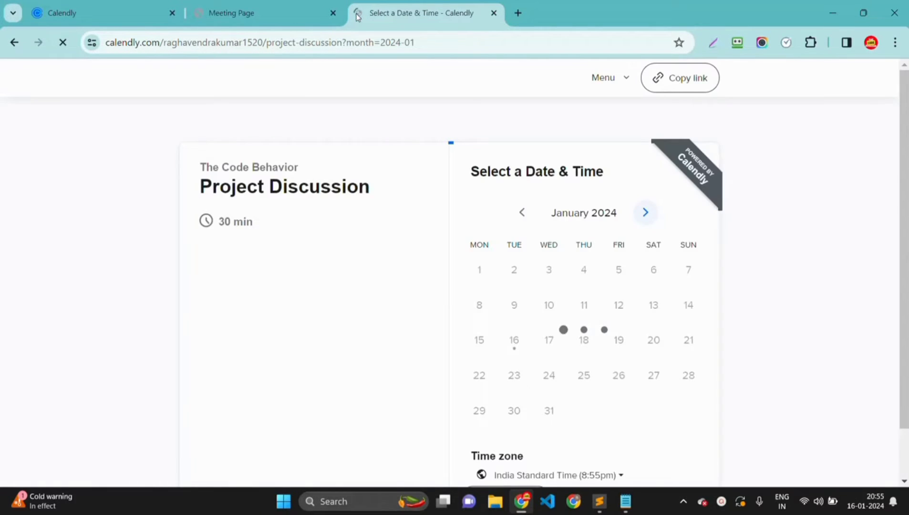
scroll(361, 268, "down", 1)
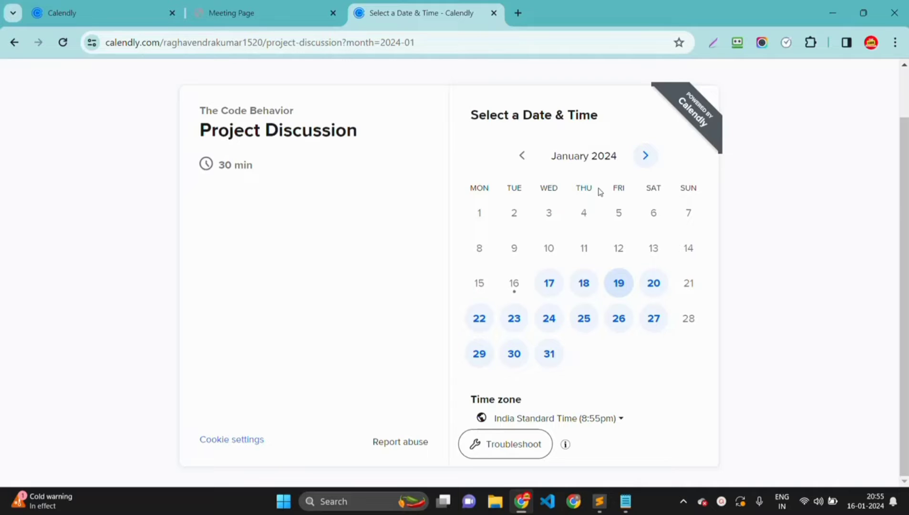
left_click(494, 13)
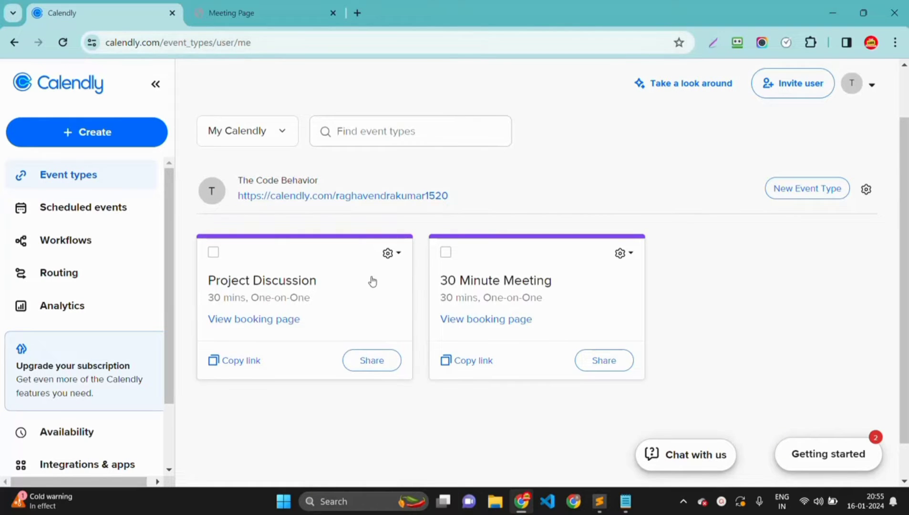
scroll(376, 284, "down", 1)
scroll(374, 315, "up", 1)
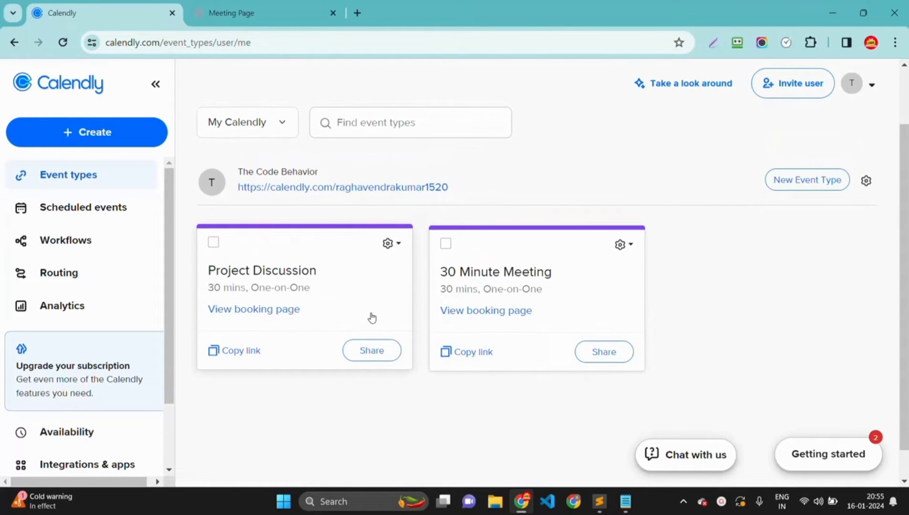
left_click(270, 11)
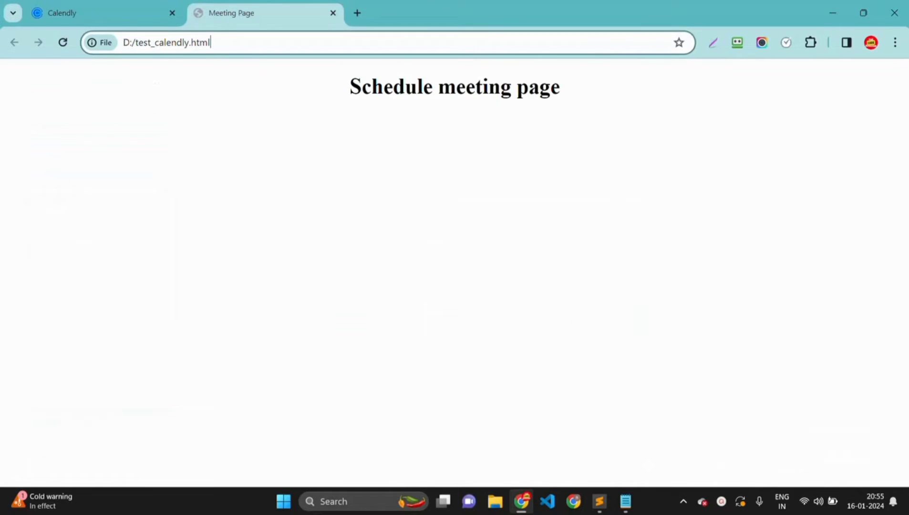
key("Return")
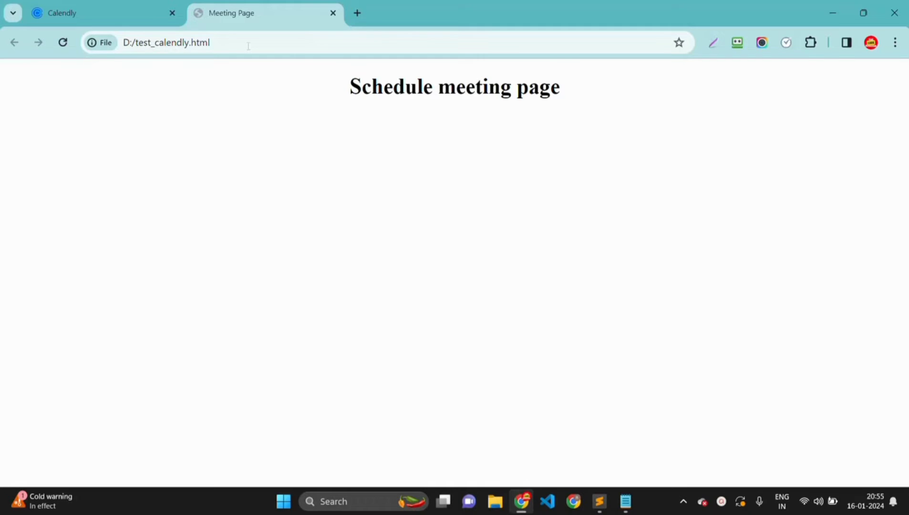
left_click(80, 11)
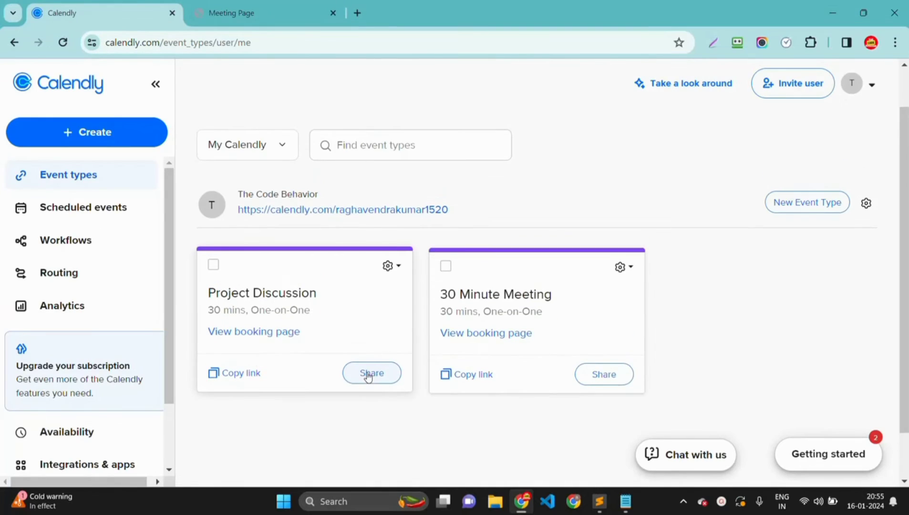
- Open Project Discussion's share options on the Add to website tab
left_click(368, 374)
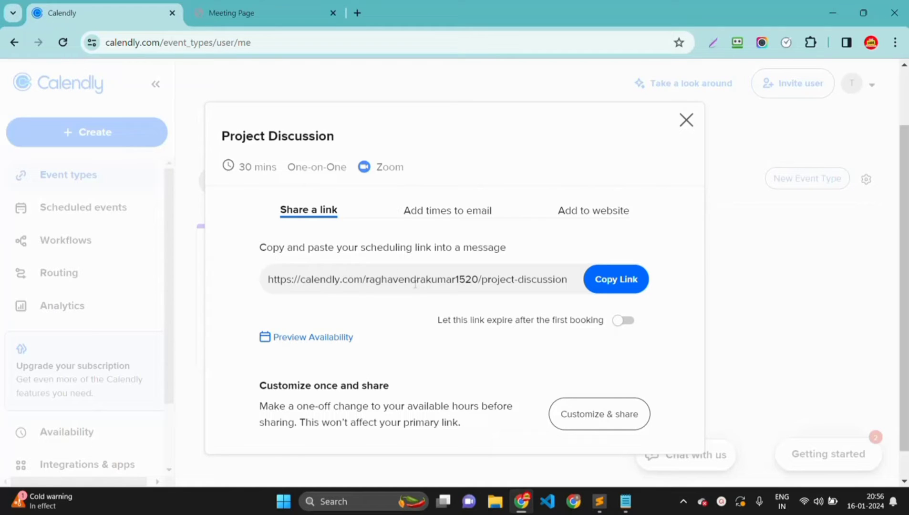
left_click(429, 213)
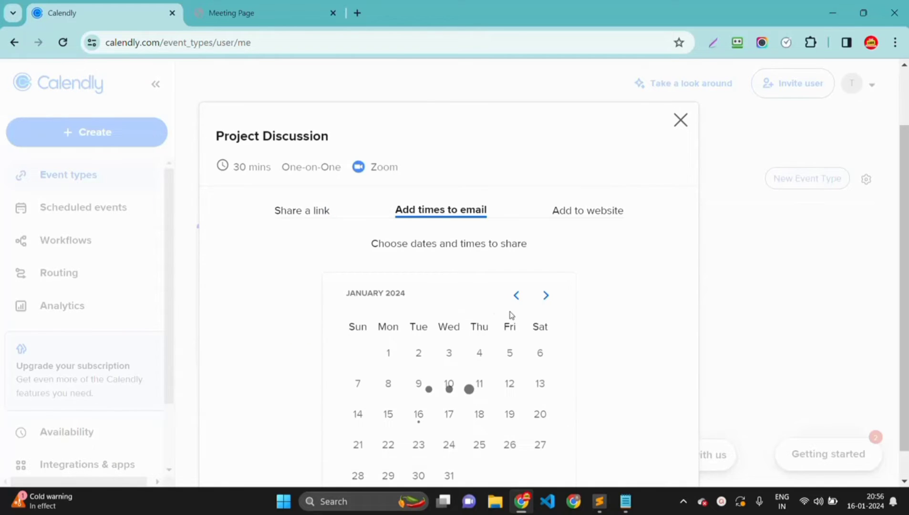
left_click(587, 214)
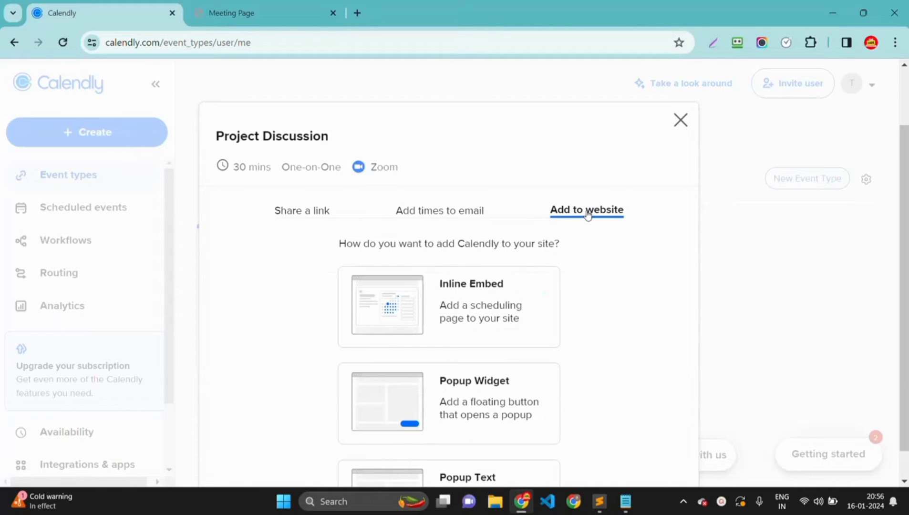
key("Left")
key("Right")
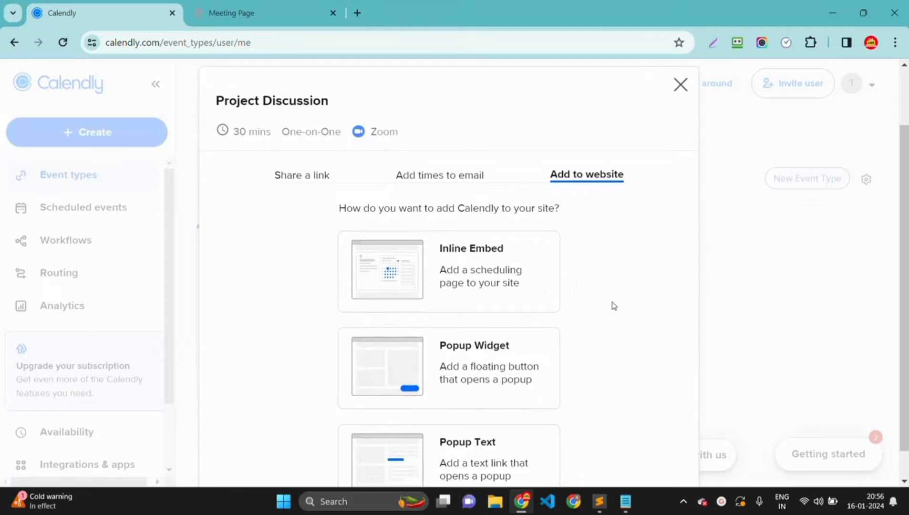
- Review the Inline Embed, Popup Widget and Popup Text options and select Popup Widget
scroll(614, 305, "down", 2)
scroll(471, 229, "up", 1)
scroll(512, 234, "down", 1)
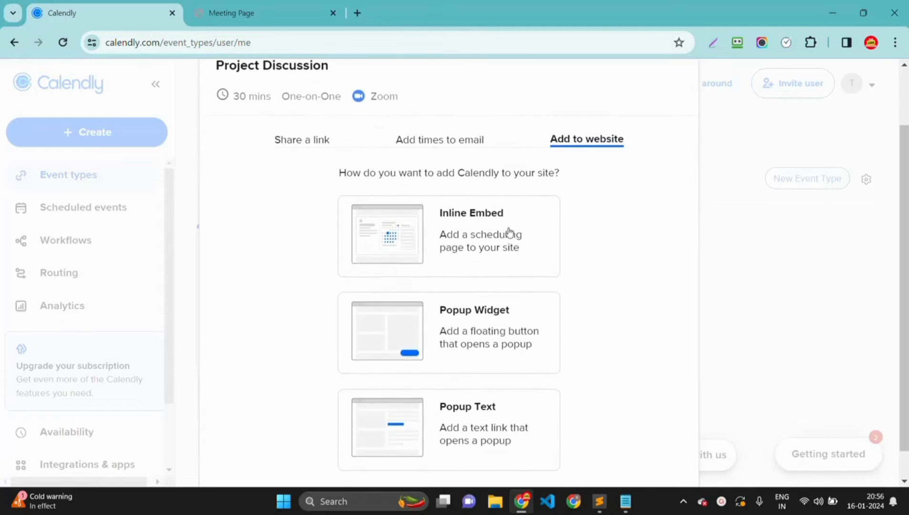
scroll(493, 336, "down", 2)
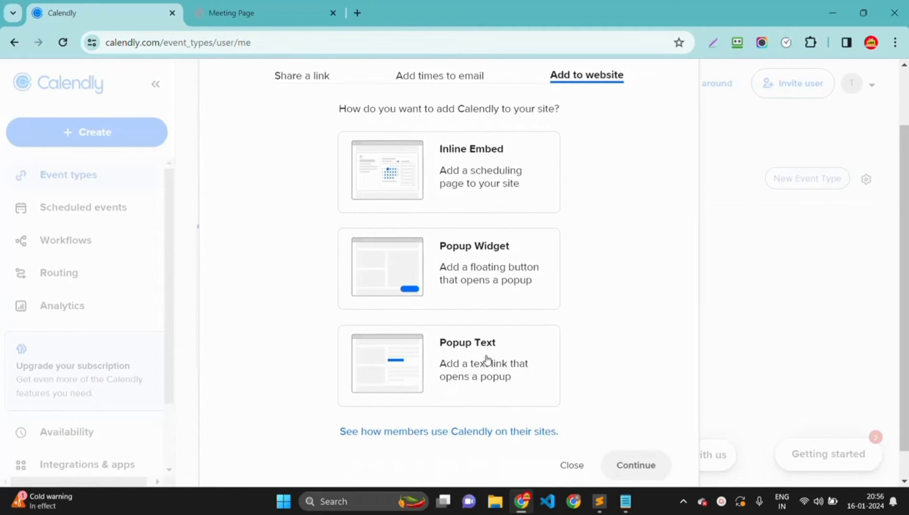
scroll(428, 309, "up", 2)
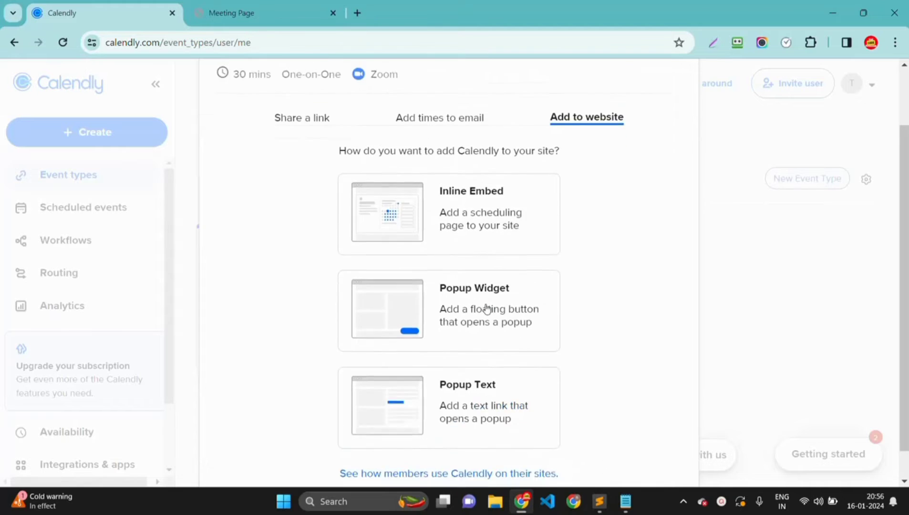
scroll(461, 256, "down", 1)
scroll(480, 272, "up", 1)
scroll(481, 272, "down", 1)
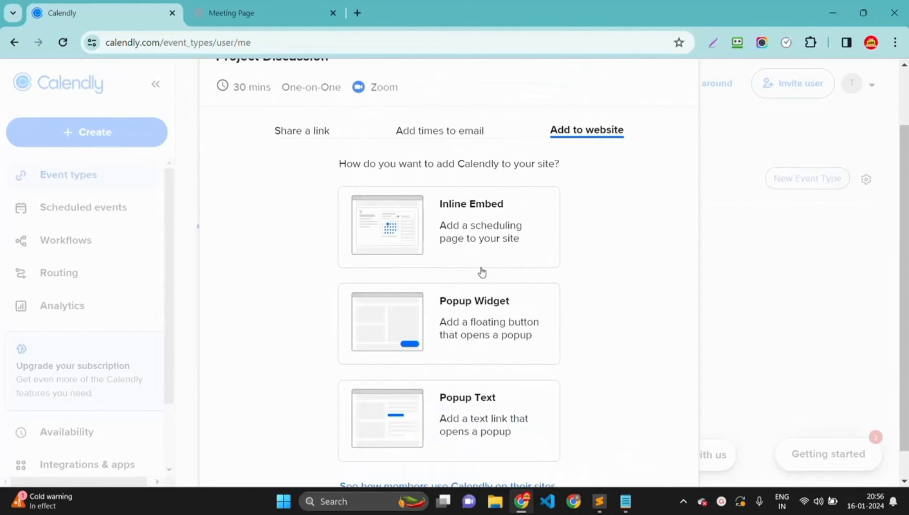
scroll(480, 270, "down", 1)
scroll(663, 462, "up", 1)
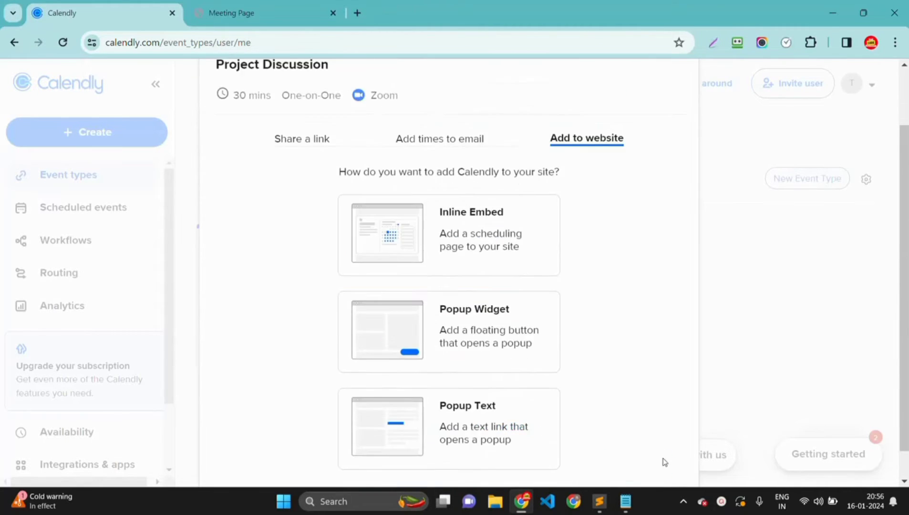
scroll(508, 318, "down", 1)
left_click(477, 253)
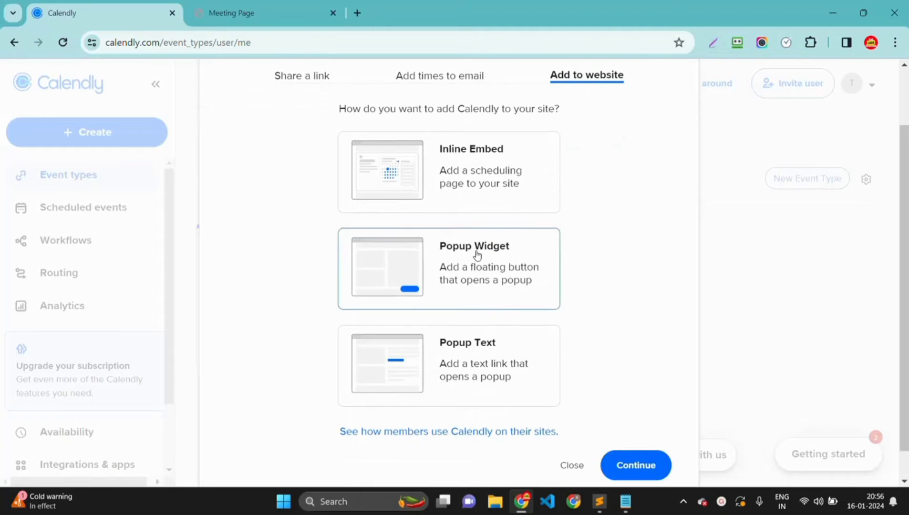
- Copy the 'Schedule time with me' Popup Widget embed code and bring up test_calendly.html in Sublime Text
left_click(640, 465)
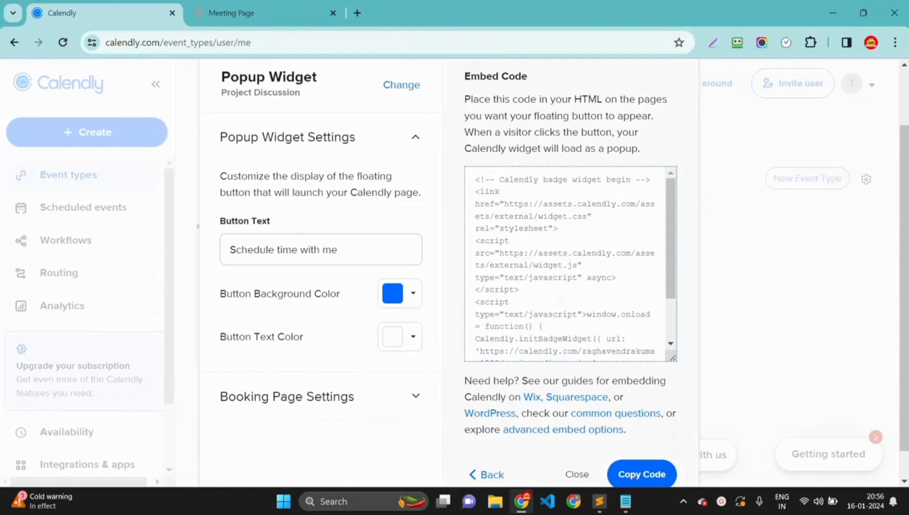
scroll(508, 263, "down", 1)
scroll(568, 263, "up", 3)
scroll(524, 195, "down", 3)
scroll(524, 195, "up", 2)
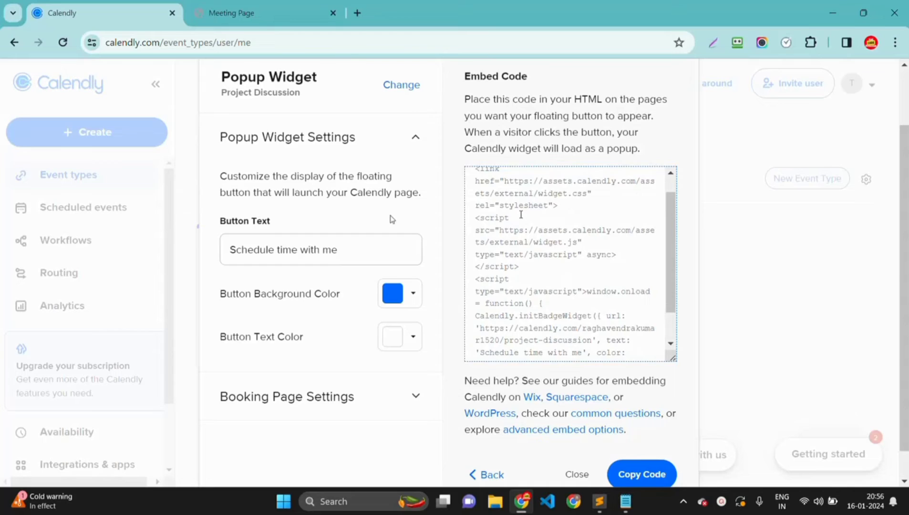
scroll(434, 200, "up", 1)
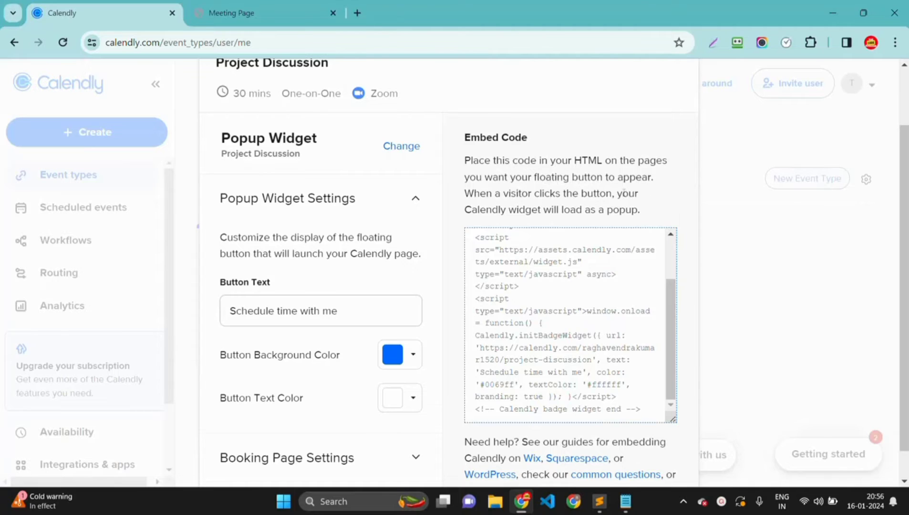
scroll(624, 192, "down", 1)
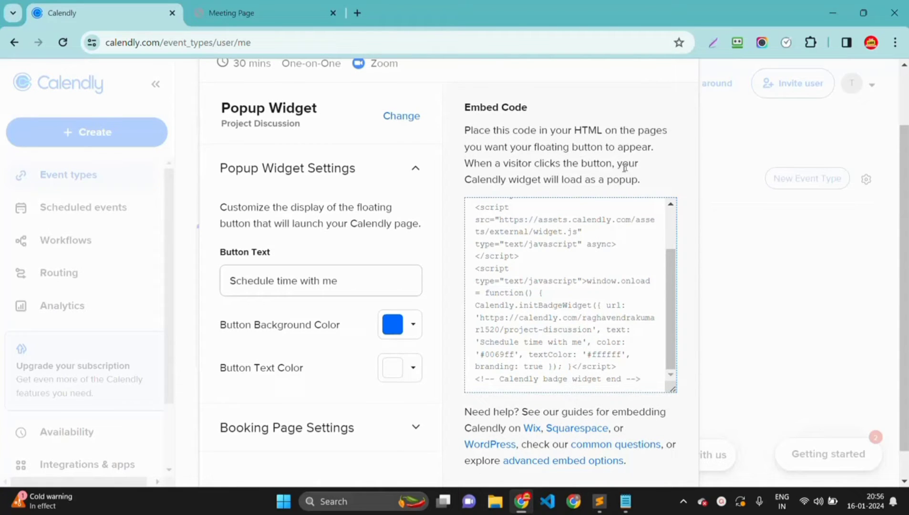
scroll(597, 192, "down", 2)
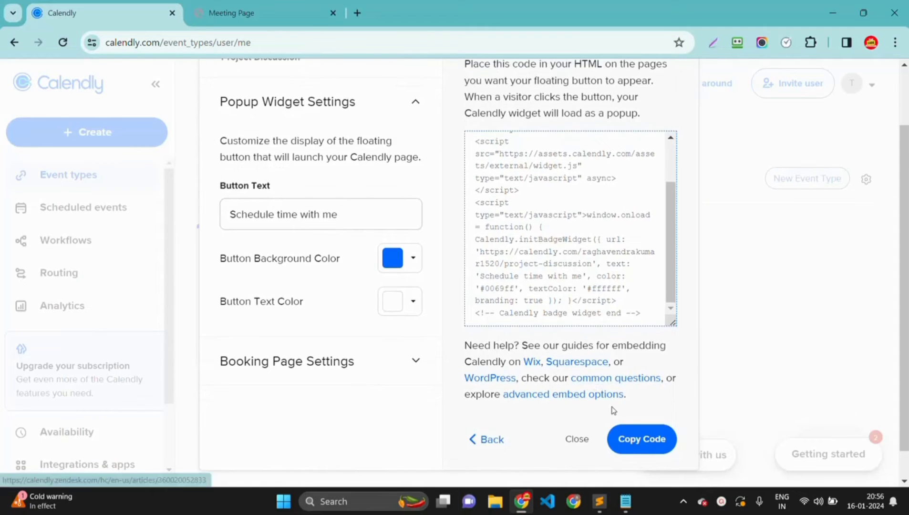
left_click(642, 441)
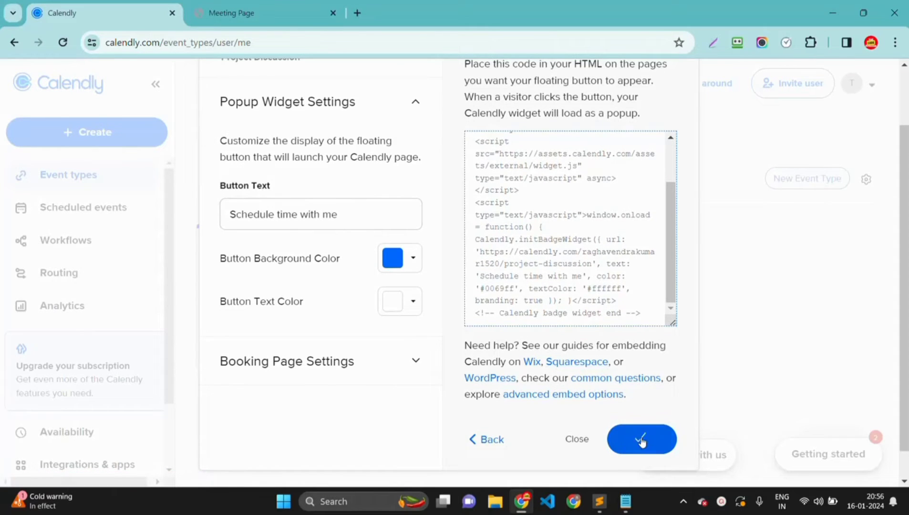
left_click(606, 502)
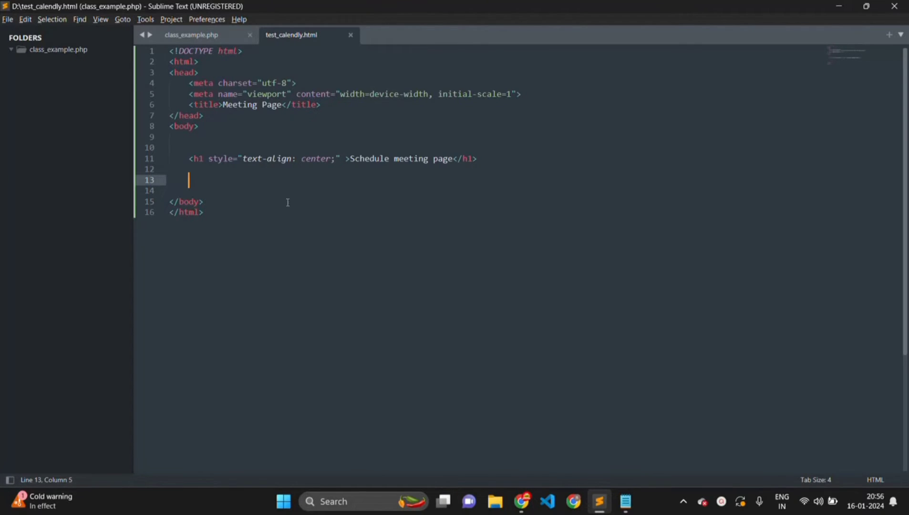
- Paste the Calendly badge widget code below the title in the head and save test_calendly.html
type("<!-- Calendly badge widget begin --> <link href=\"https://assets.calendly.com/assets/external/widget.css\" rel=\"stylesheet\"> <script src=\"https://assets.calendly.com/assets/external/widget.js\" type=\"text/javascript\" async></script> <script type=\"text/javascript\">window.onload = function() { Calendly.initBadgeWidget({ url: 'https://calendly.com/raghavendrakumar1520/project-discussion', text: 'Schedule time with me', color: '#0069ff', textColor: '#ffffff', branding: true }); }</script> <!-- Calendly badge widget end -->")
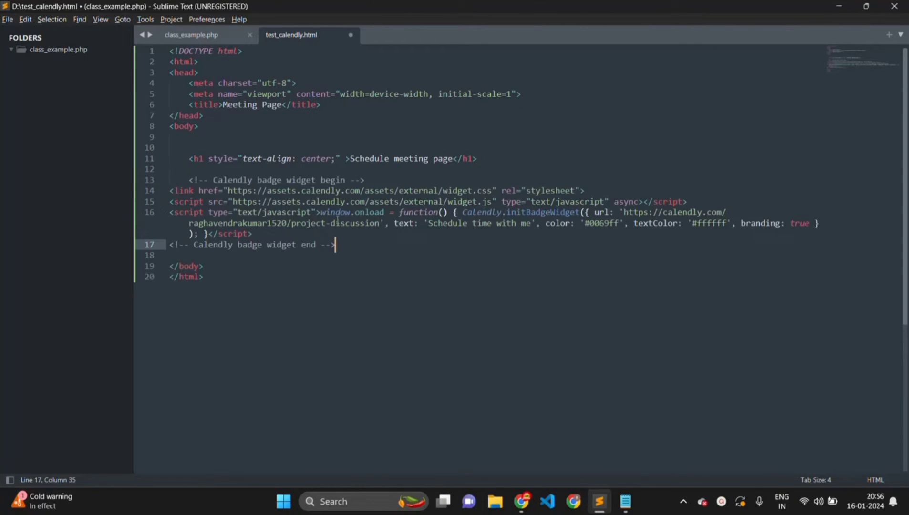
key("ctrl+z")
left_click(330, 104)
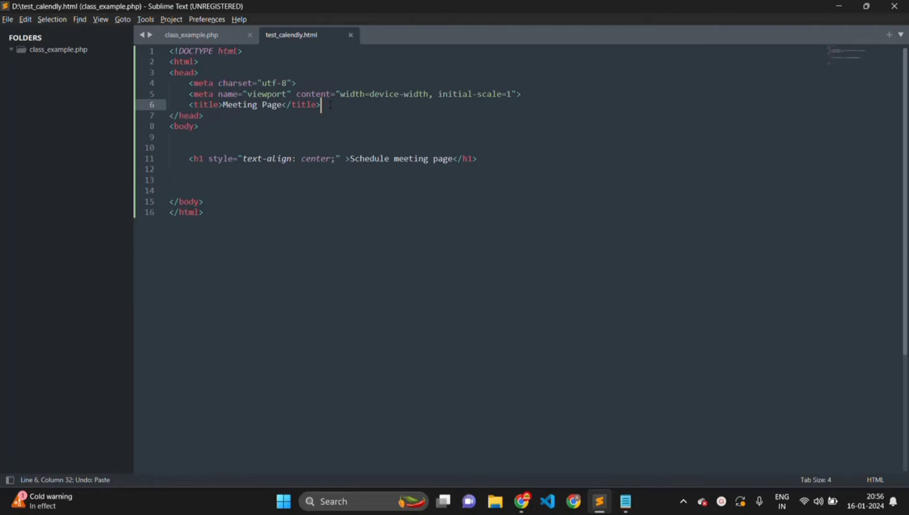
key("Return")
key("Return")
key("Up")
key("Return")
key("Return")
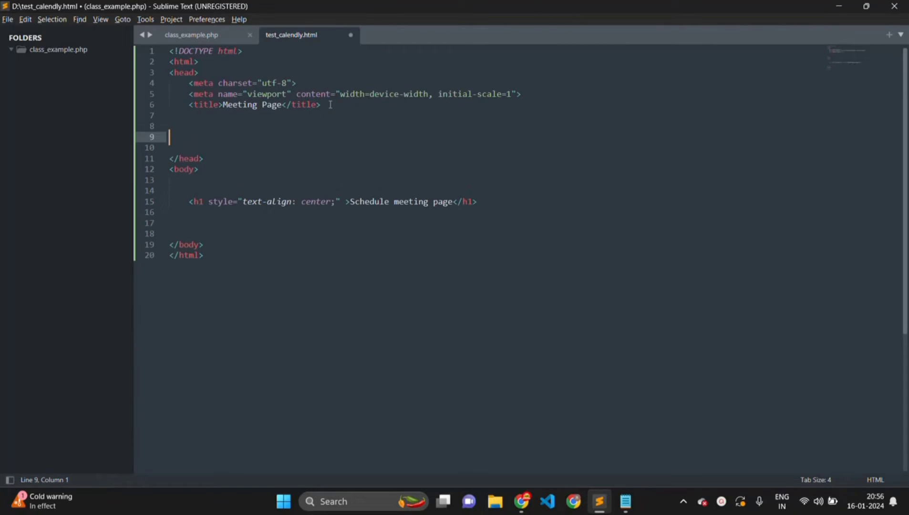
type("<!-- Calendly badge widget begin --> <link href=\"https://assets.calendly.com/assets/external/widget.css\" rel=\"stylesheet\"> <script src=\"https://assets.calendly.com/assets/external/widget.js\" type=\"text/javascript\" async></script> <script type=\"text/javascript\">window.onload = function() { Calendly.initBadgeWidget({ url: 'https://calendly.com/raghavendrakumar1520/project-discussion', text: 'Schedule time with me', color: '#0069ff', textColor: '#ffffff', branding: true }); }</script> <!-- Calendly badge widget end -->")
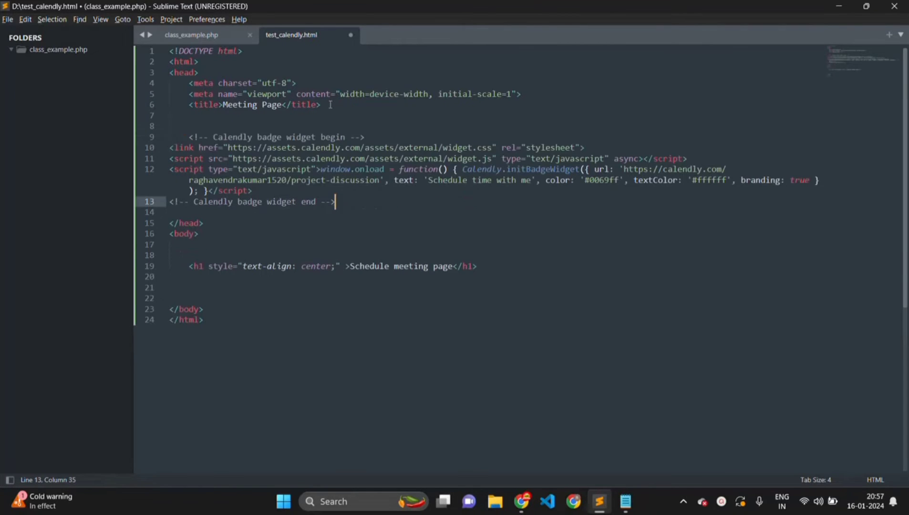
key("ctrl+s")
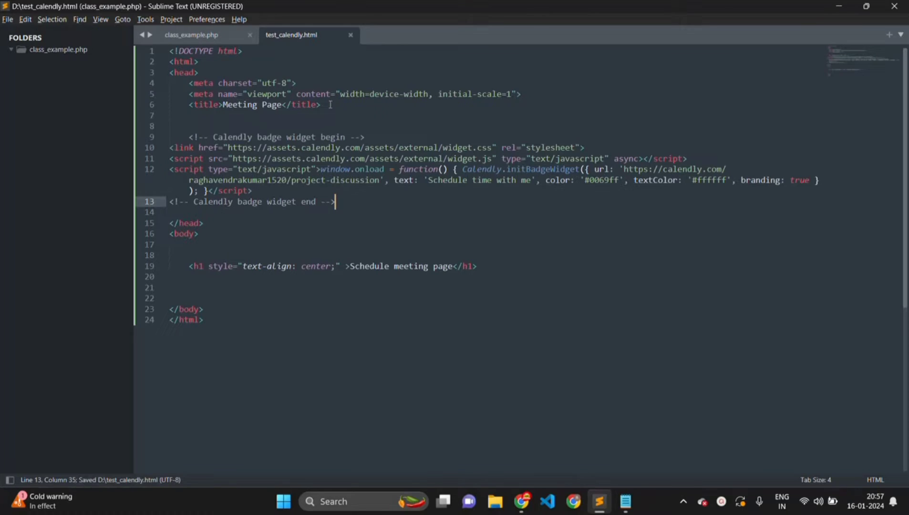
key("alt+Tab")
- Reload the Meeting Page and open the 'Schedule time with me' popup showing the Project Discussion calendar
left_click(277, 11)
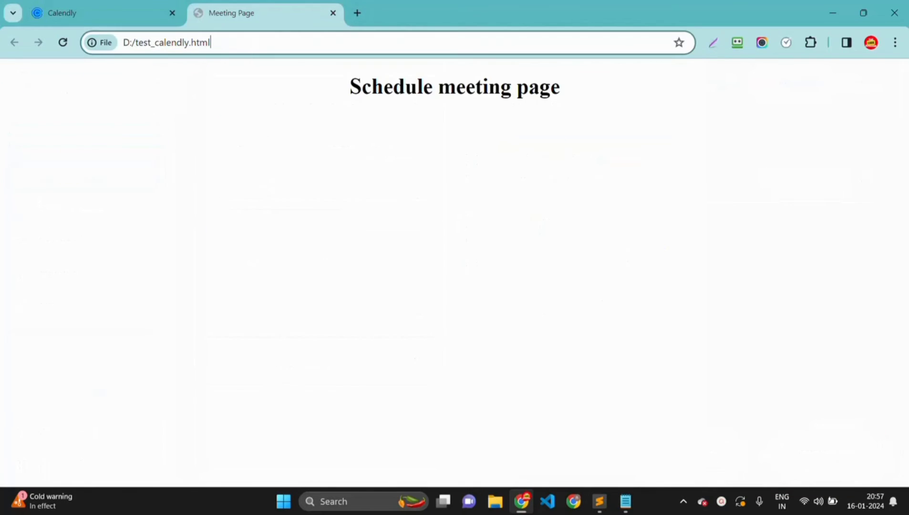
key("Return")
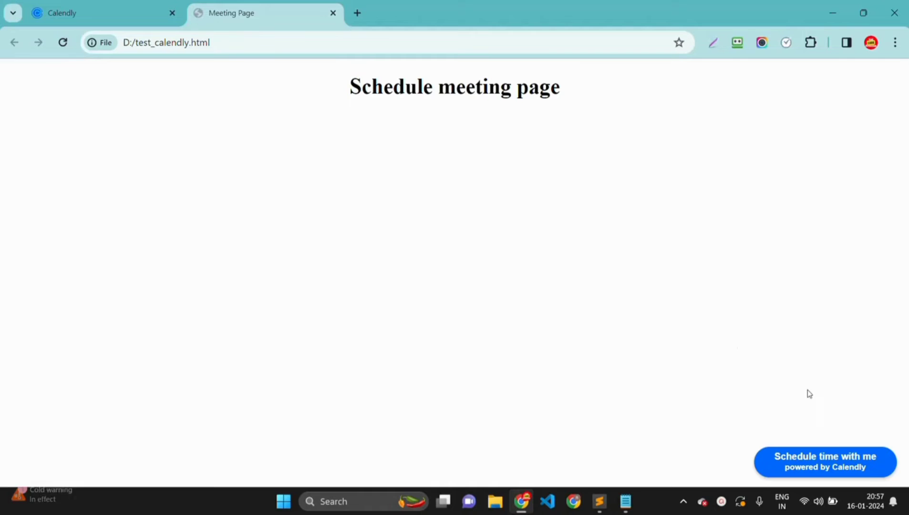
left_click(815, 470)
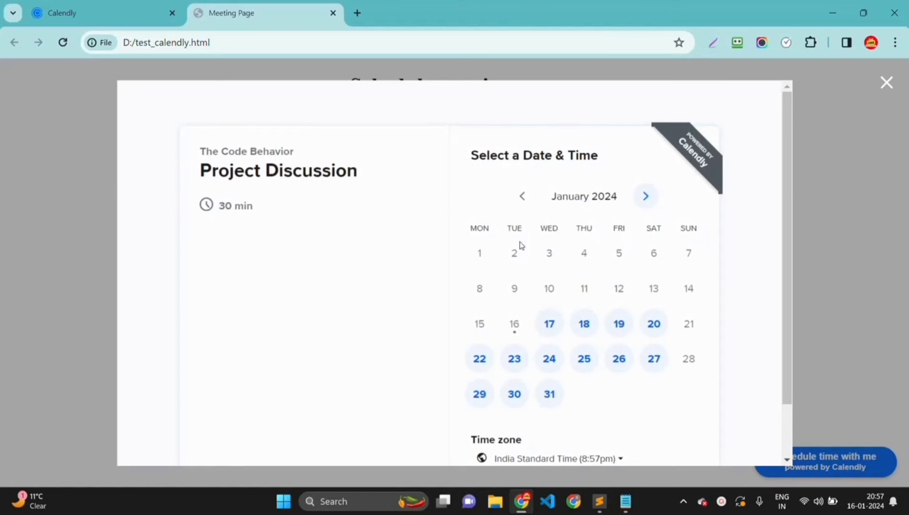
left_click_drag(201, 150, 304, 151)
left_click(305, 150)
left_click_drag(199, 171, 373, 172)
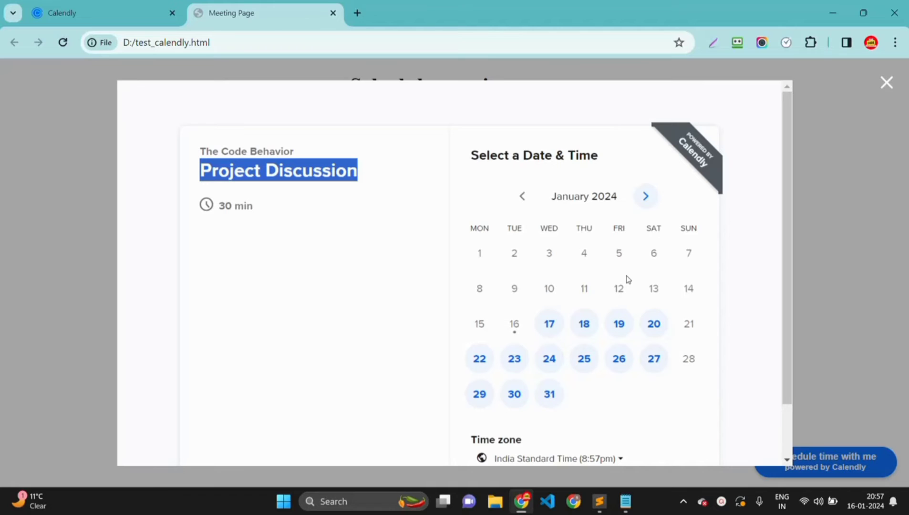
- Pick Wednesday, January 17, 2024 at 1:30am for the Project Discussion
left_click(550, 324)
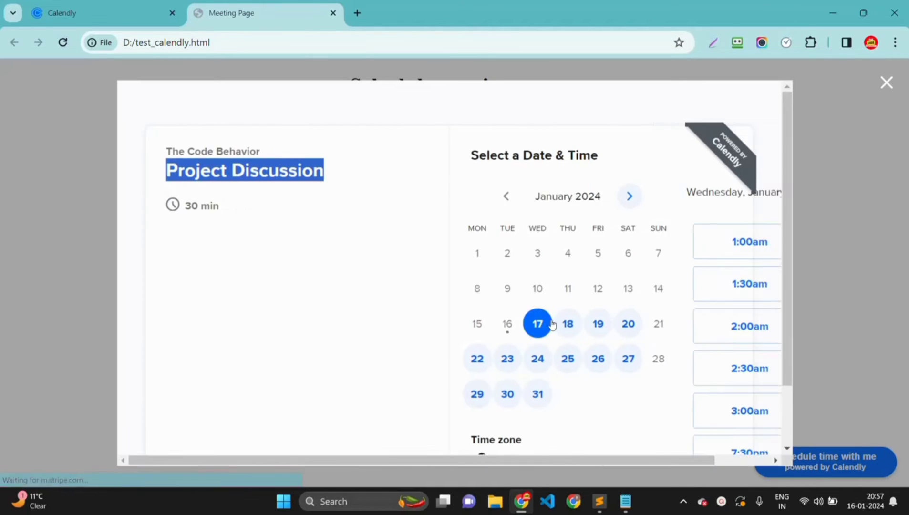
scroll(654, 324, "down", 7)
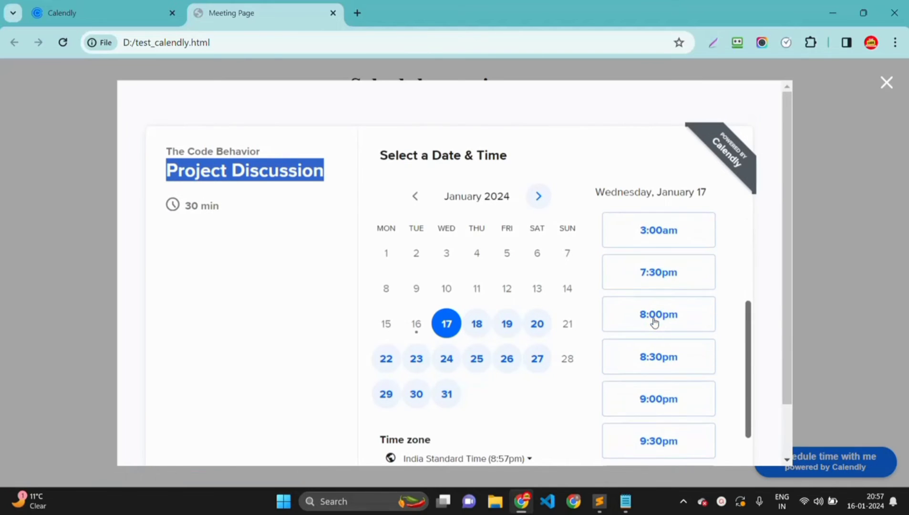
scroll(654, 318, "up", 8)
left_click(655, 281)
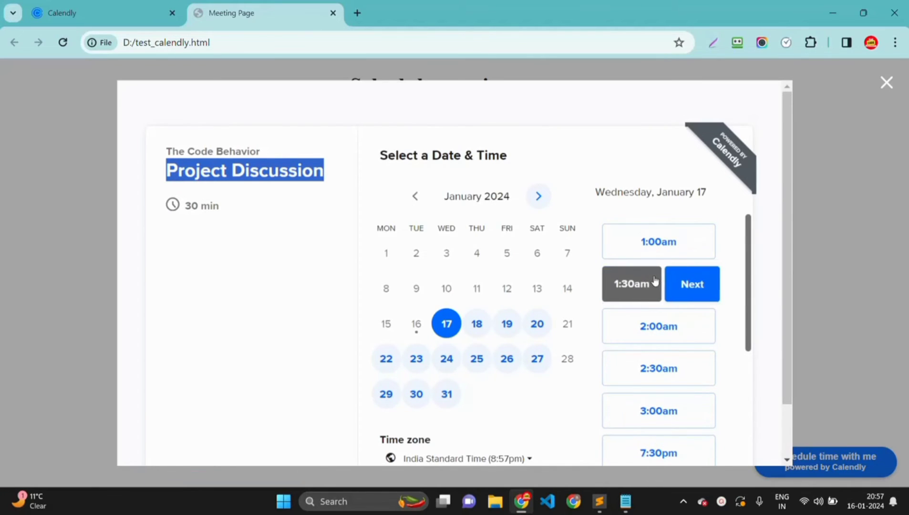
left_click(686, 295)
- Enter the invitee's name and email, add the note 'I will be there on time', and schedule
left_click(438, 204)
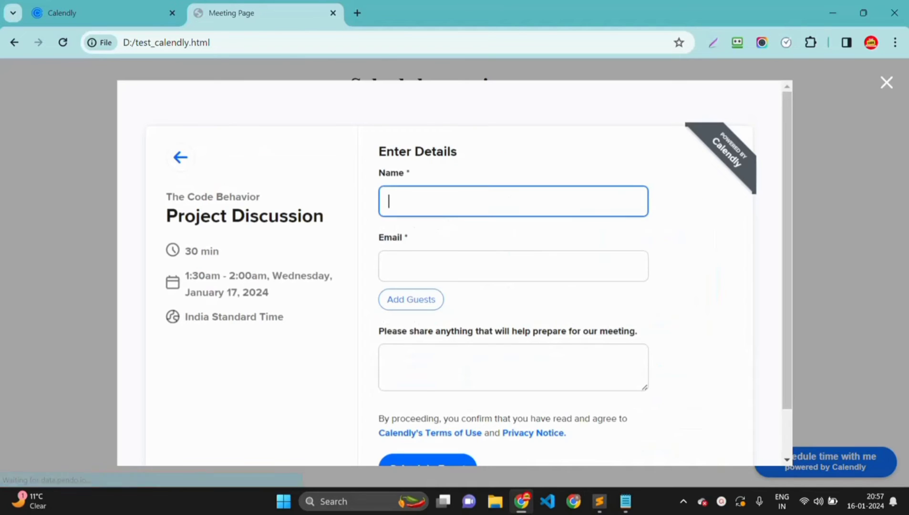
type("raghav")
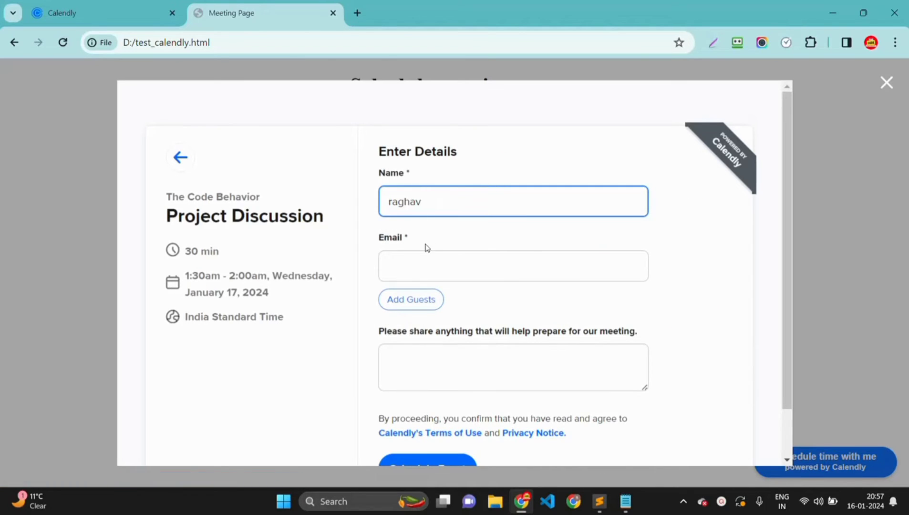
key("Tab")
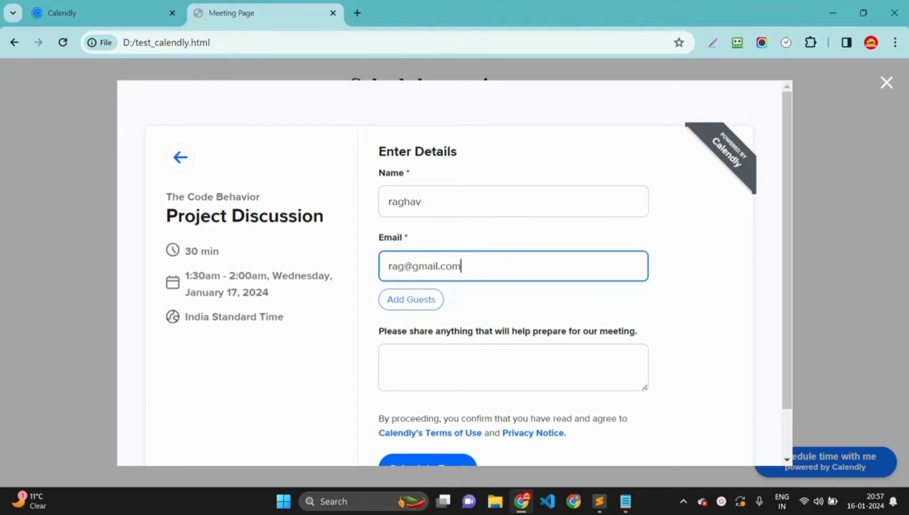
scroll(454, 267, "down", 1)
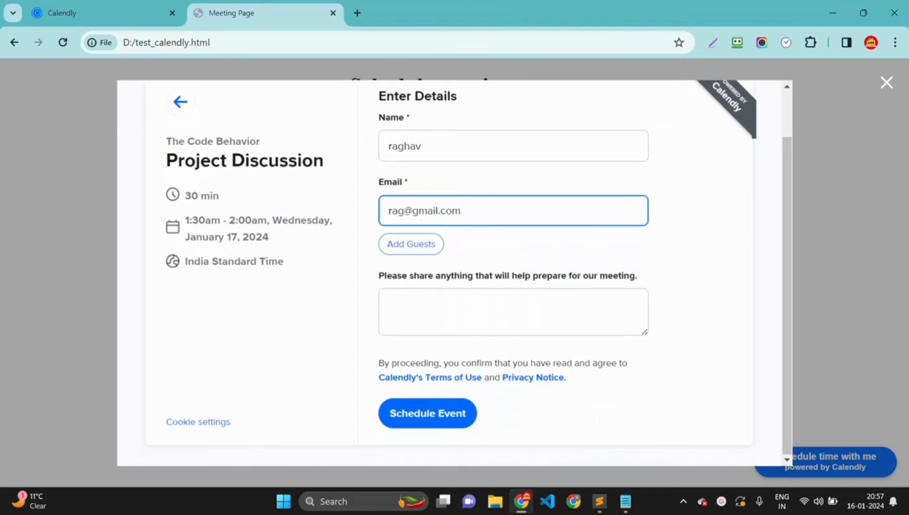
left_click(390, 304)
type("I wi")
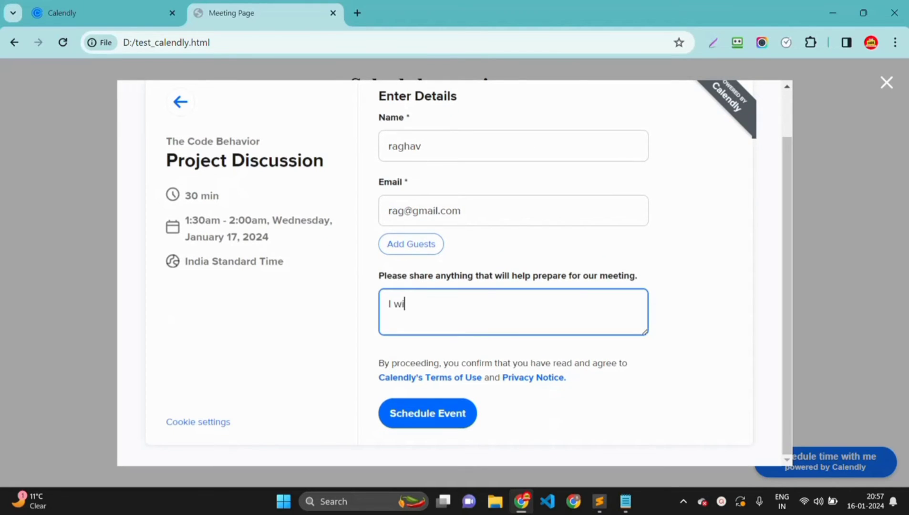
type("ll be there on time")
left_click(451, 416)
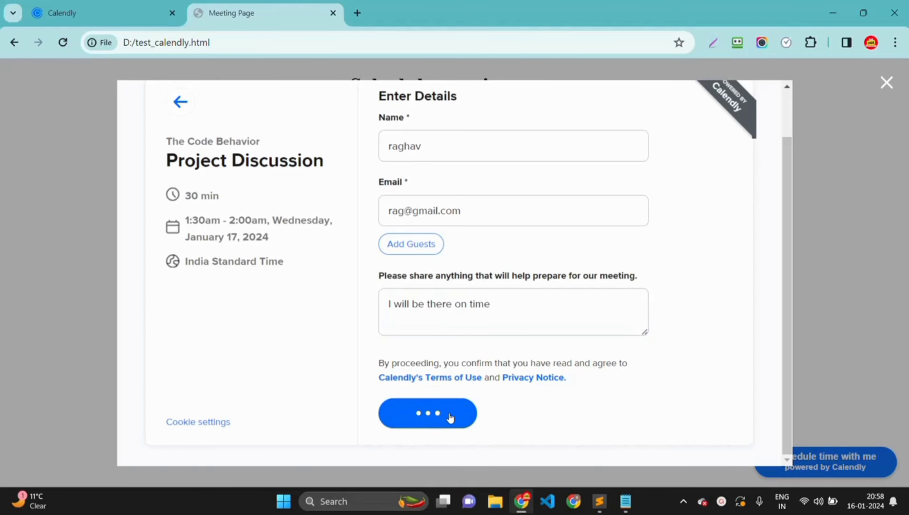
scroll(521, 290, "down", 1)
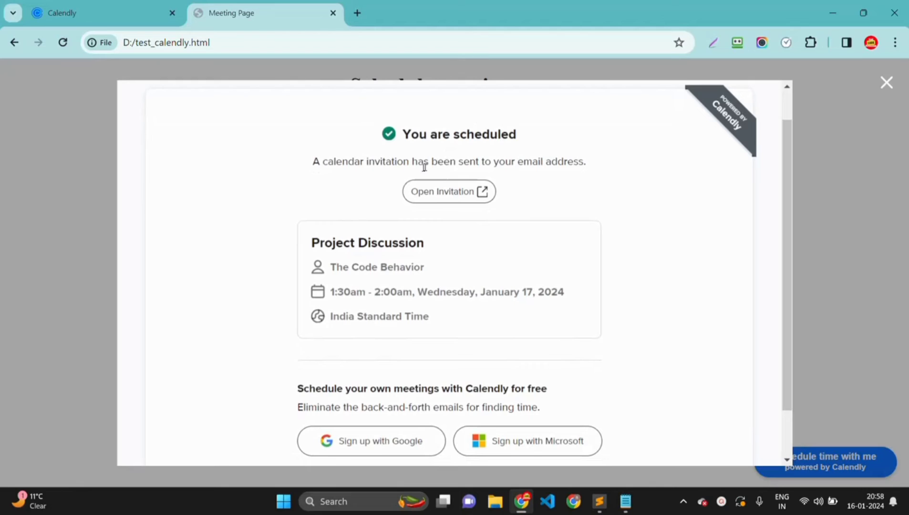
- Scroll through the 'You are scheduled' confirmation for the 1:30am Project Discussion
scroll(583, 202, "down", 1)
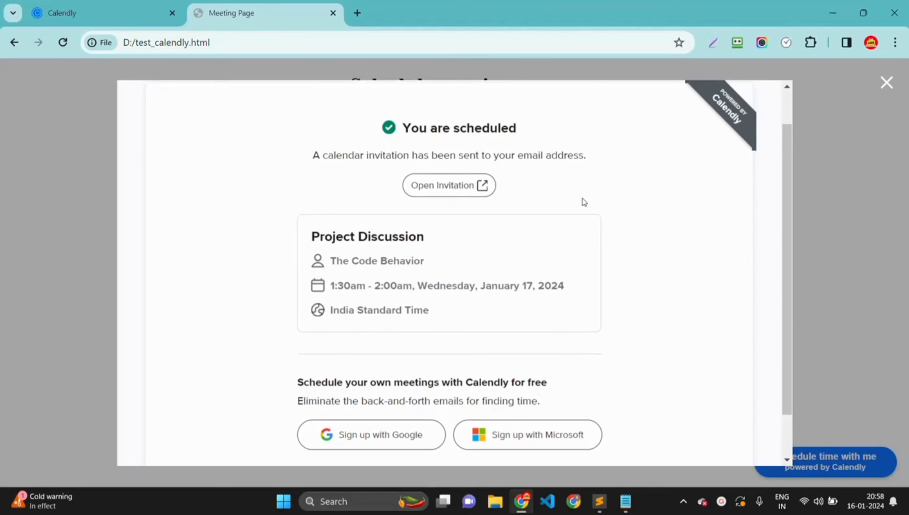
scroll(583, 202, "up", 2)
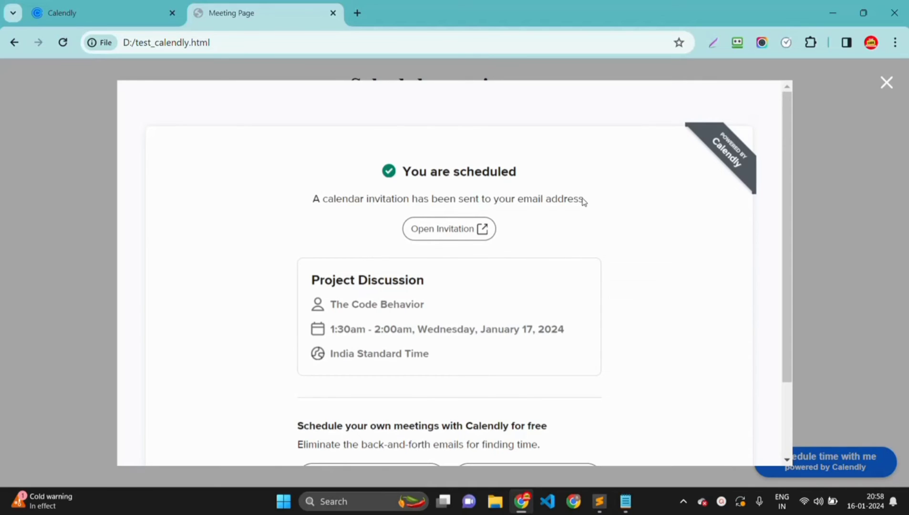
scroll(583, 201, "down", 1)
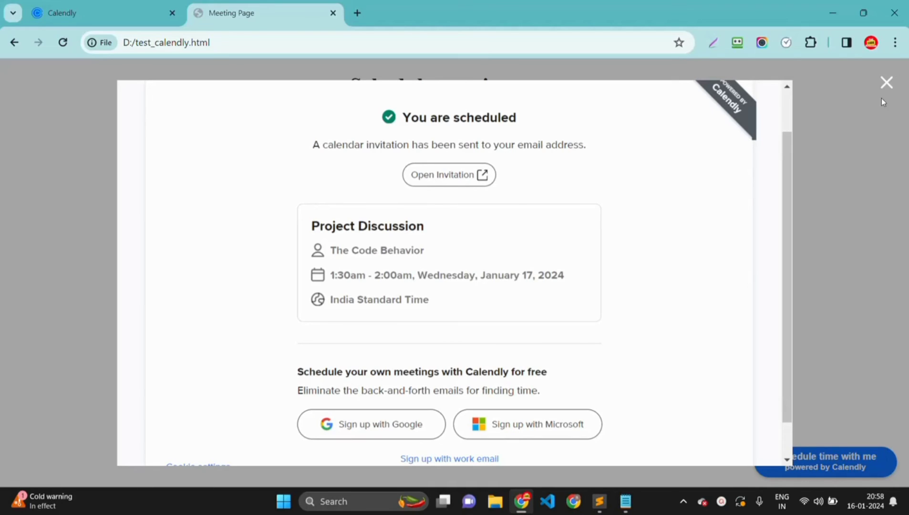
- Close the booking popup and glance at the code in Sublime Text before returning to Chrome
key("Escape")
key("alt+Tab")
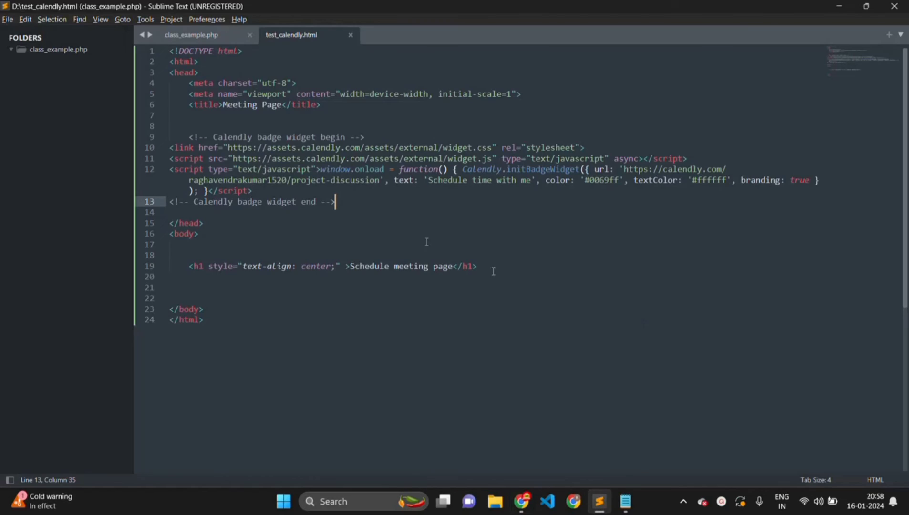
key("alt+Tab")
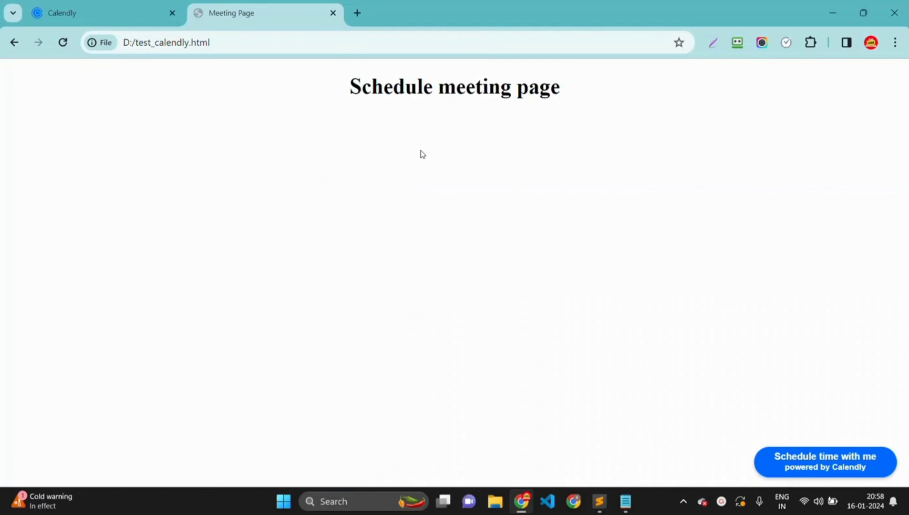
- Review Calendly's popup widget embed code, then go back to the embed type choices
left_click(109, 13)
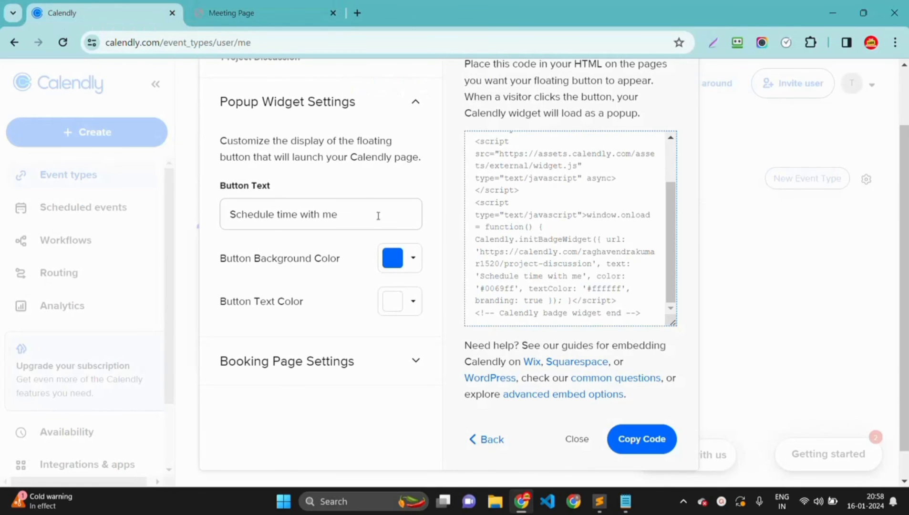
scroll(568, 229, "up", 3)
scroll(568, 229, "down", 3)
left_click(487, 439)
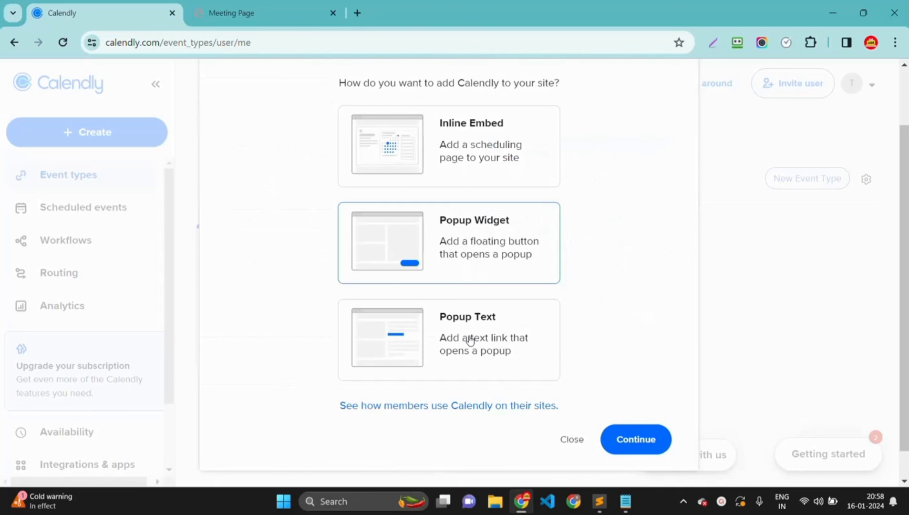
- Compare the saved test_calendly.html code against Calendly's Add to website options
key("alt+Tab")
key("alt+Tab")
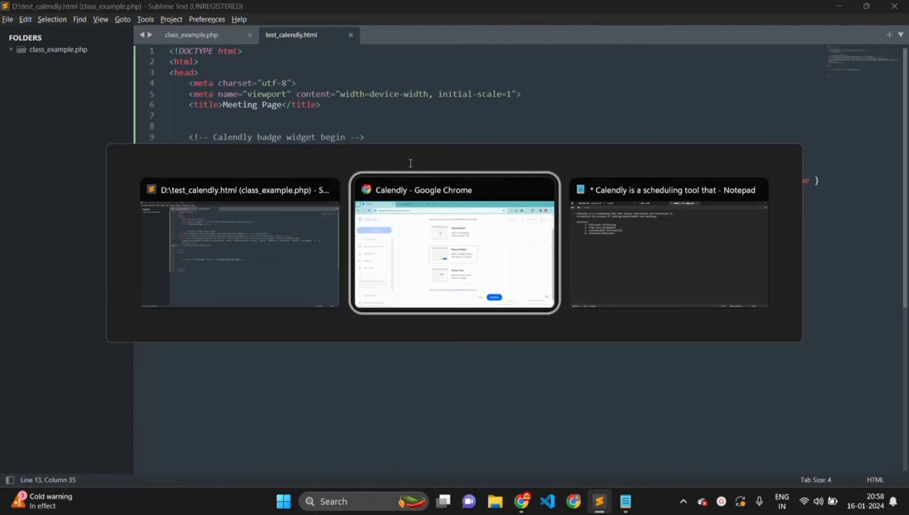
key("alt+Tab")
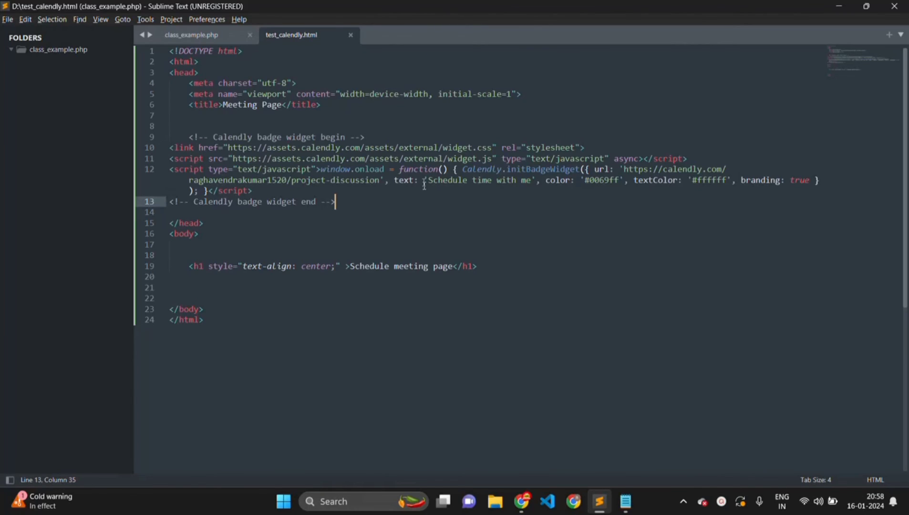
key("alt+Tab")
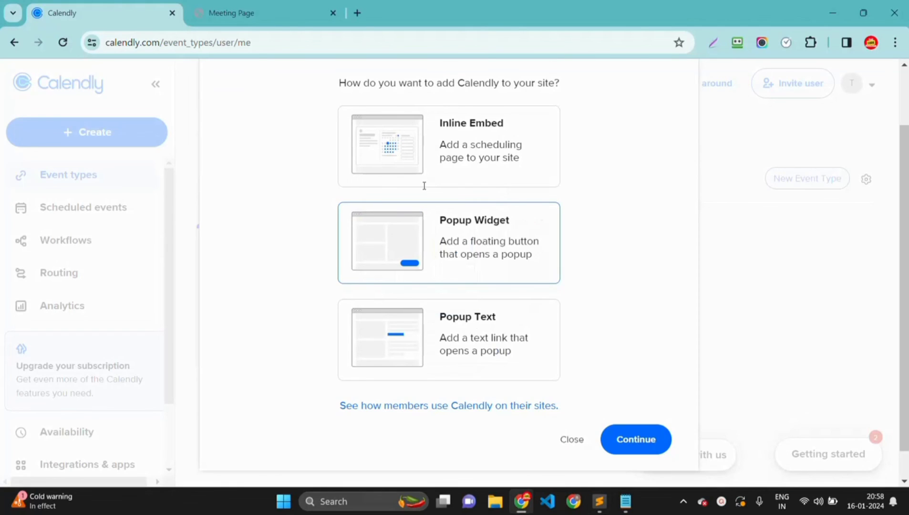
scroll(370, 117, "up", 3)
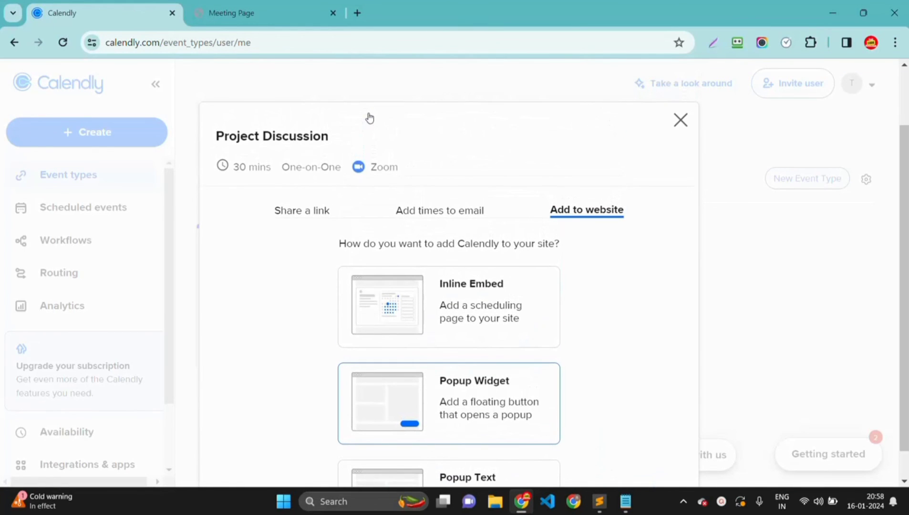